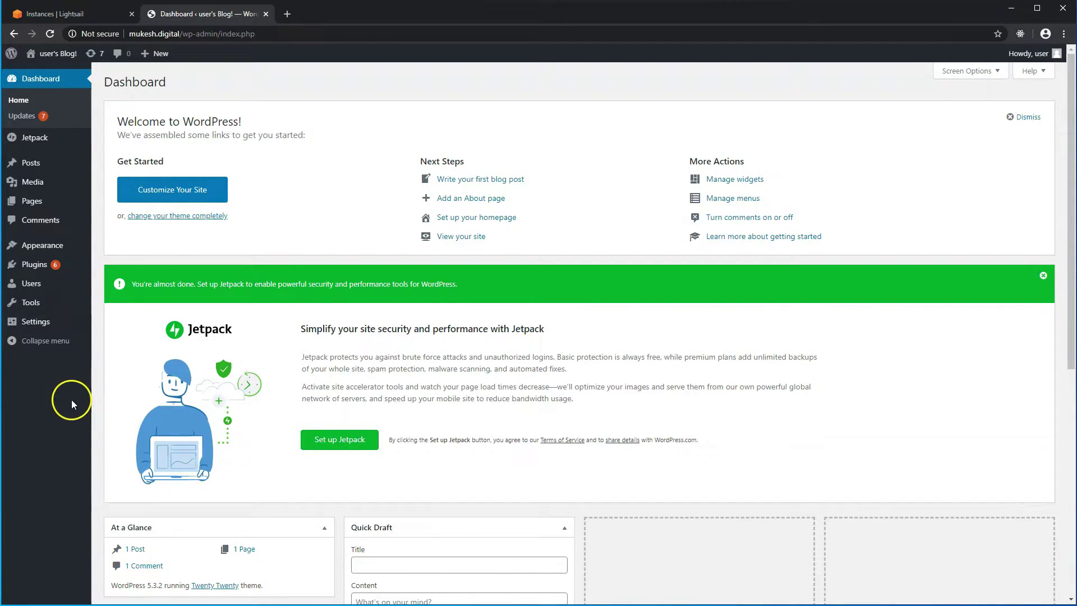
# - Search the plugin directory for 'WP SMTP' and activate WP Mail SMTP by WPForms
pyautogui.click(40, 265)
pyautogui.click(28, 261)
pyautogui.click(913, 114)
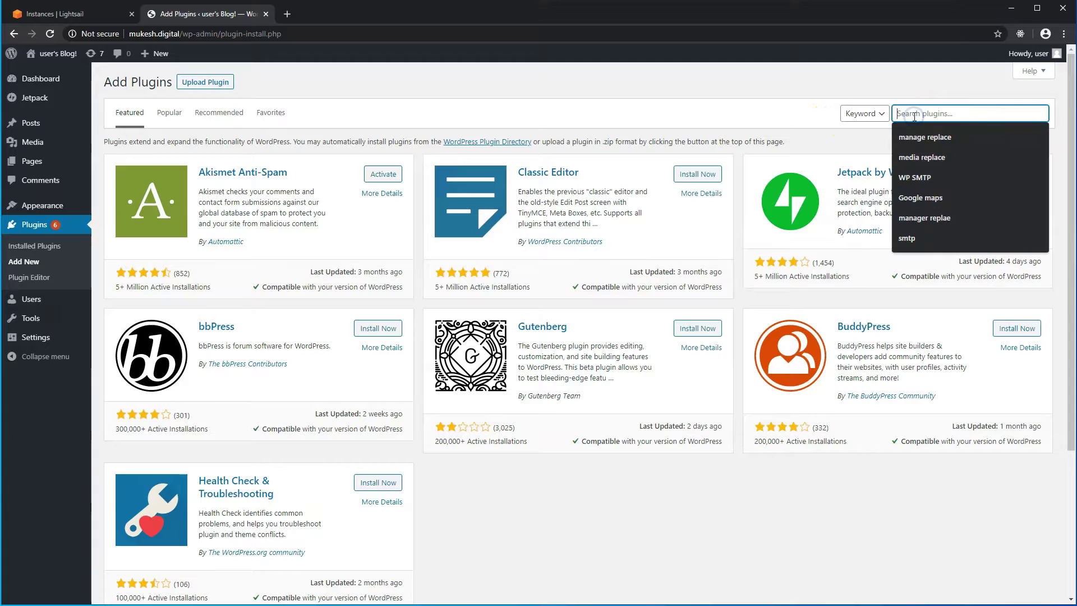
pyautogui.write('WP SM')
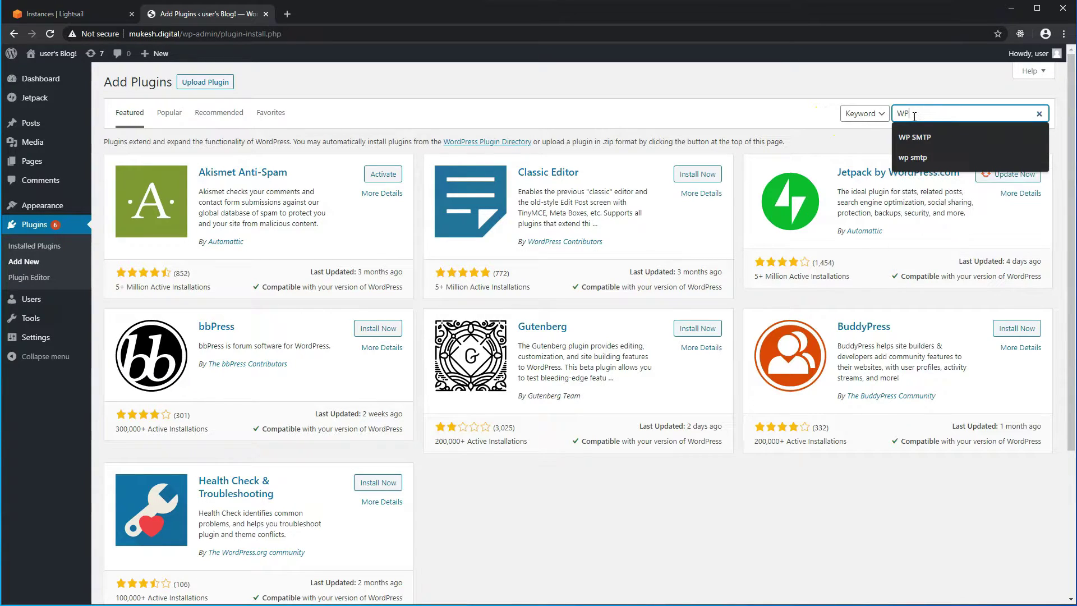
pyautogui.write('TP')
pyautogui.press('Return')
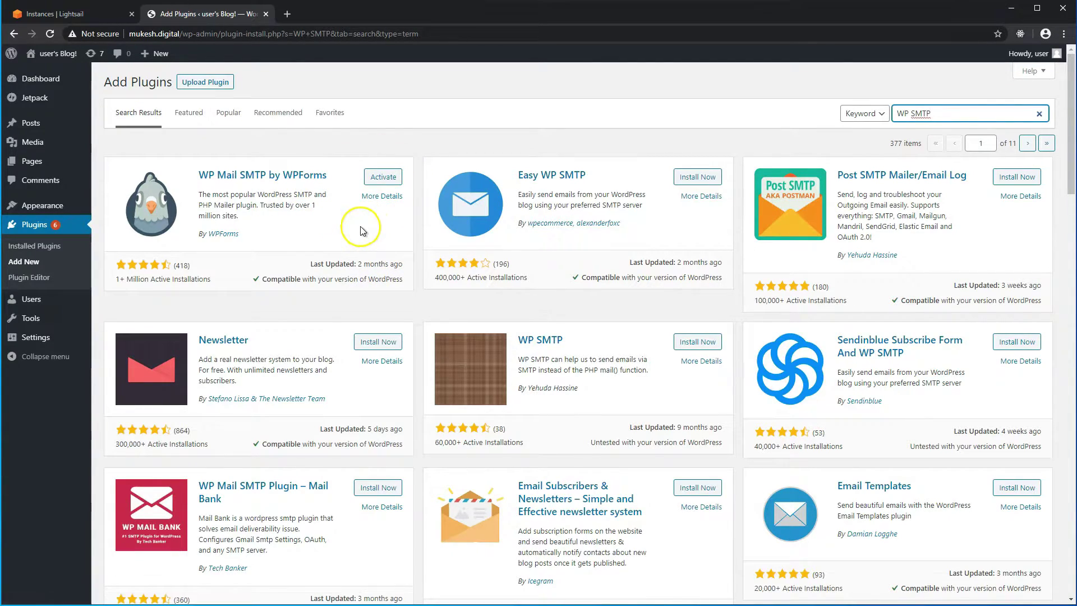
pyautogui.click(383, 177)
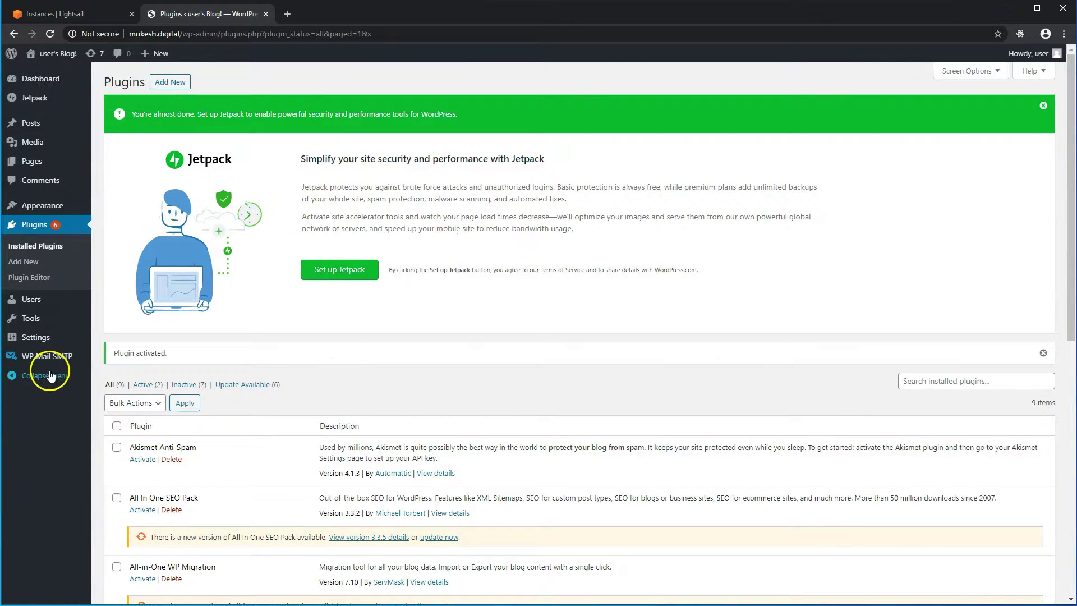
# - In WP Mail SMTP settings, choose Gmail as the mailer to reveal the Client ID fields
pyautogui.moveTo(51, 363)
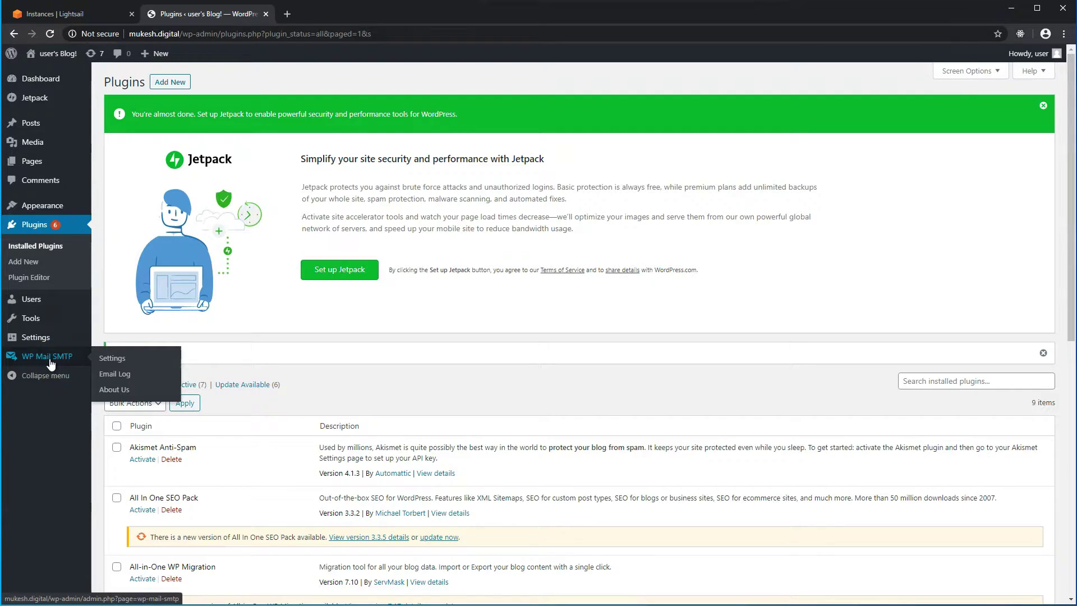
pyautogui.click(51, 364)
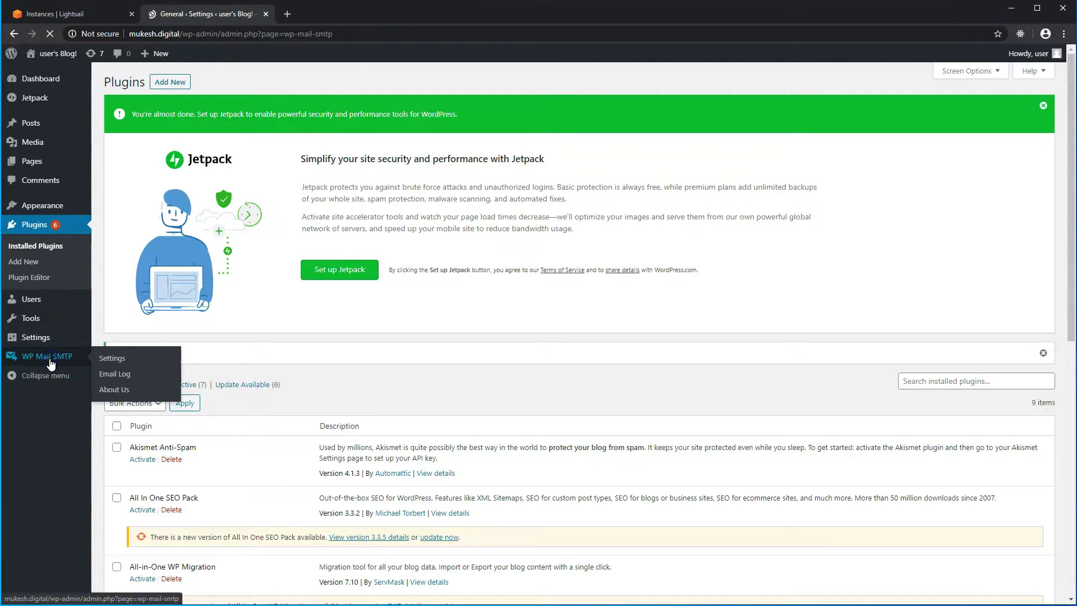
pyautogui.click(209, 280)
pyautogui.scroll(-2, 208, 283)
pyautogui.scroll(-7, 207, 278)
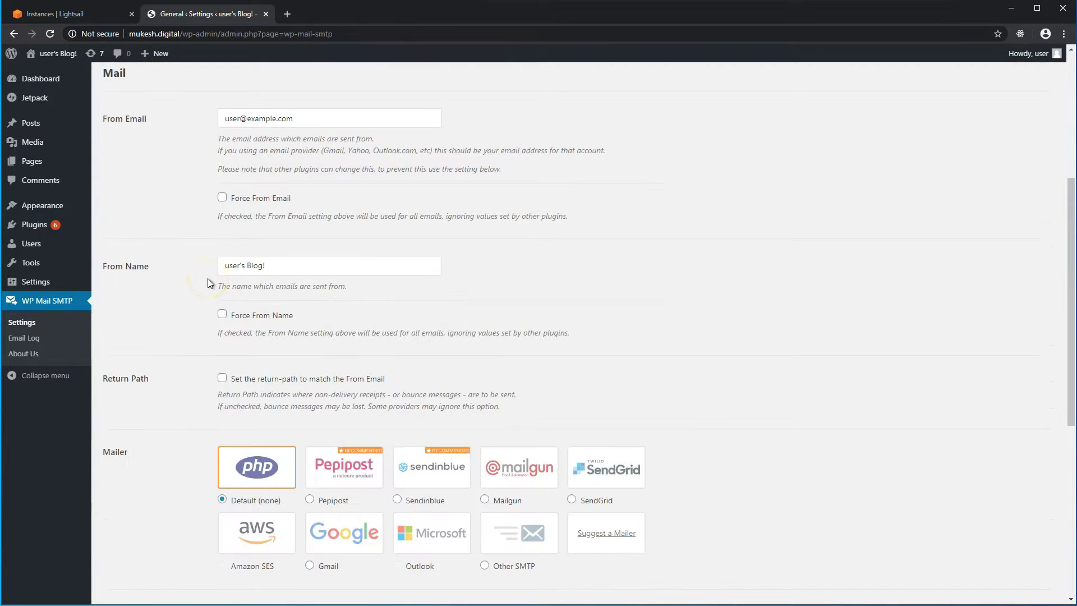
pyautogui.click(346, 318)
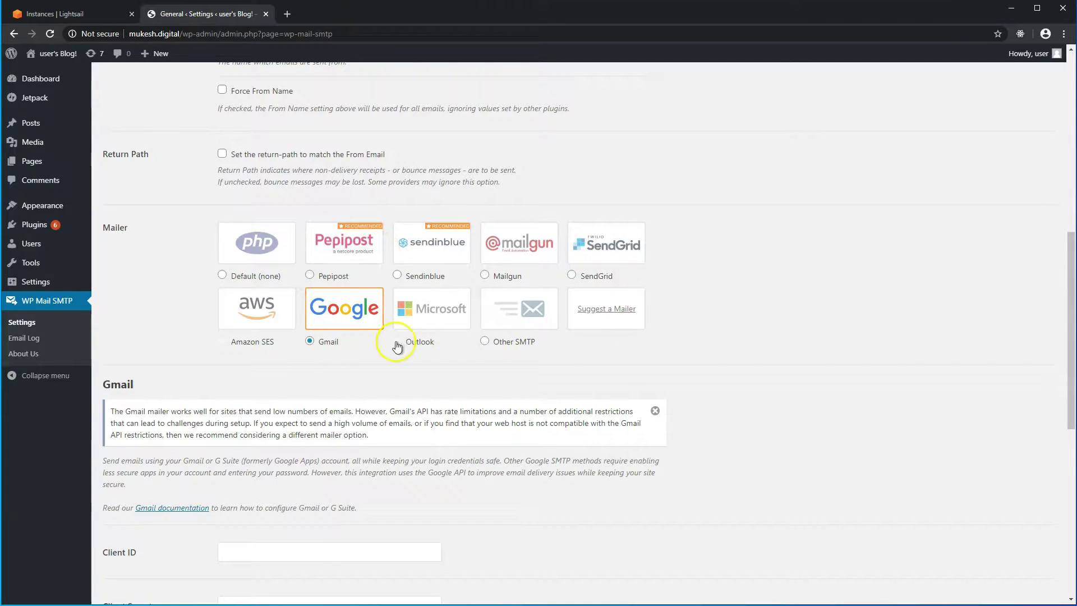
pyautogui.scroll(-5, 336, 425)
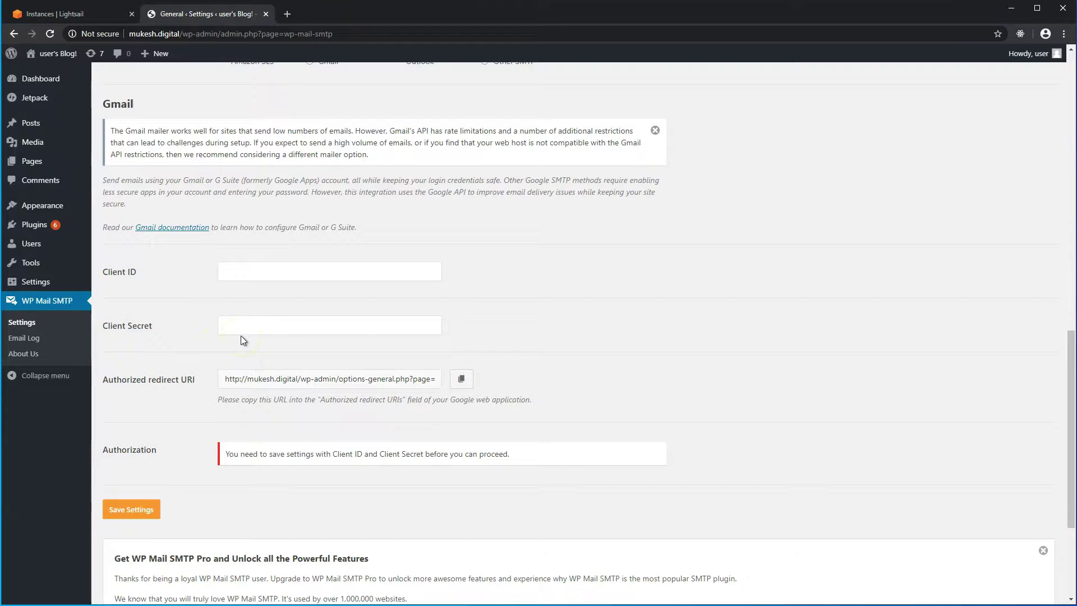
# - Go to the Google API Console in a new browser tab
pyautogui.click(287, 14)
pyautogui.write('console.developers.google.com')
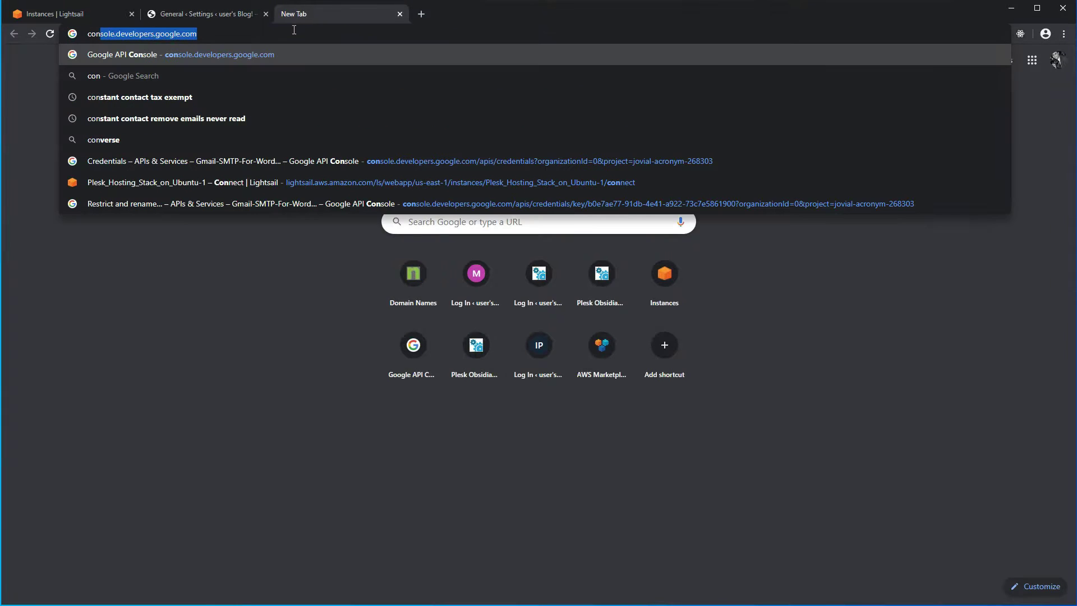
pyautogui.press('Return')
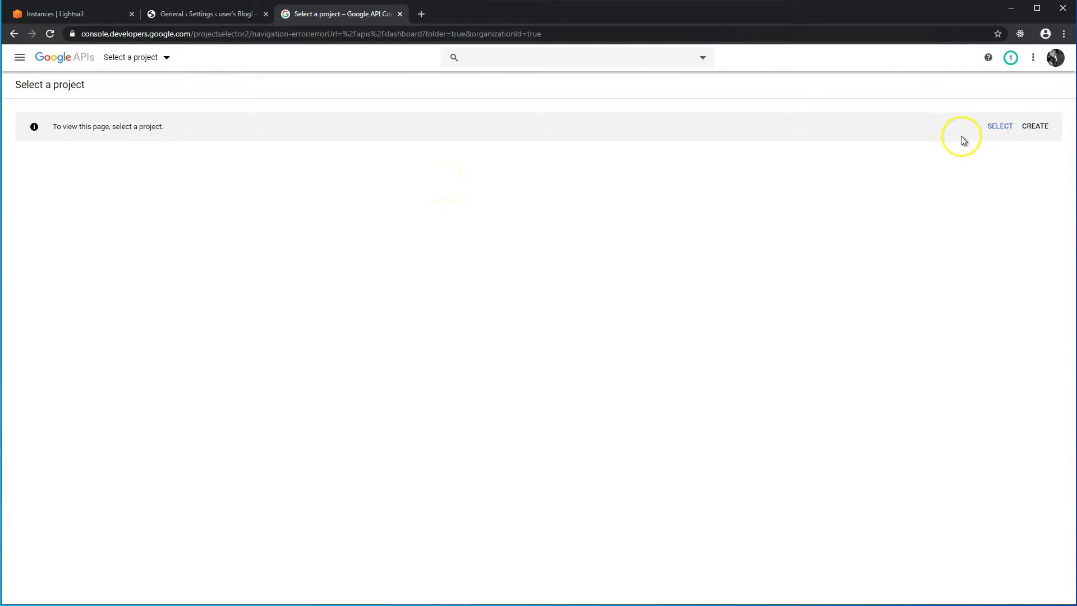
# - Create a new project named Gmail-SMTP-For-Wordpress
pyautogui.click(1039, 128)
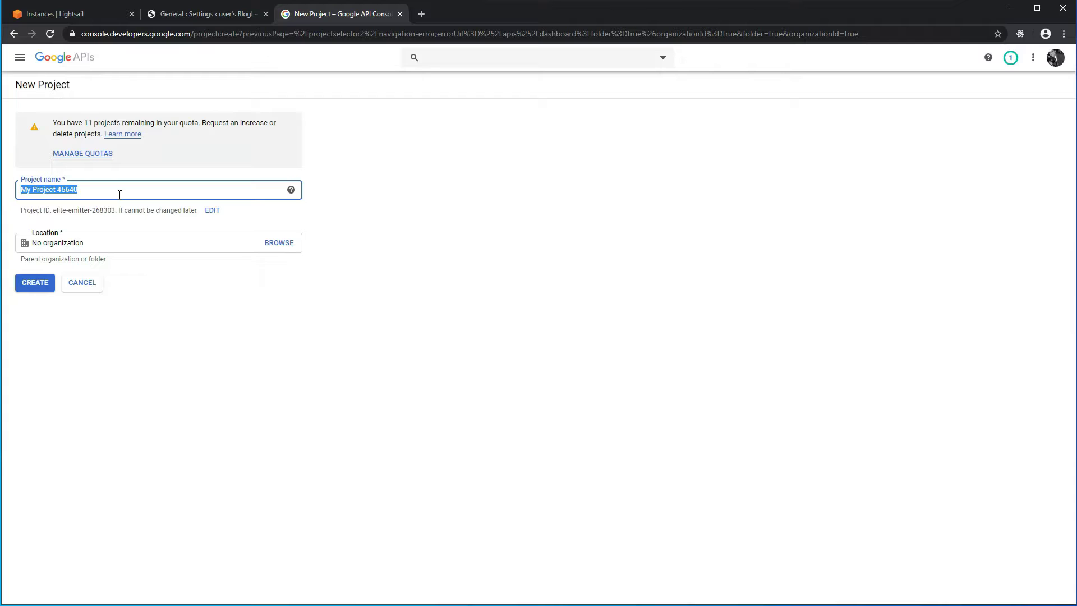
pyautogui.write('Gmail')
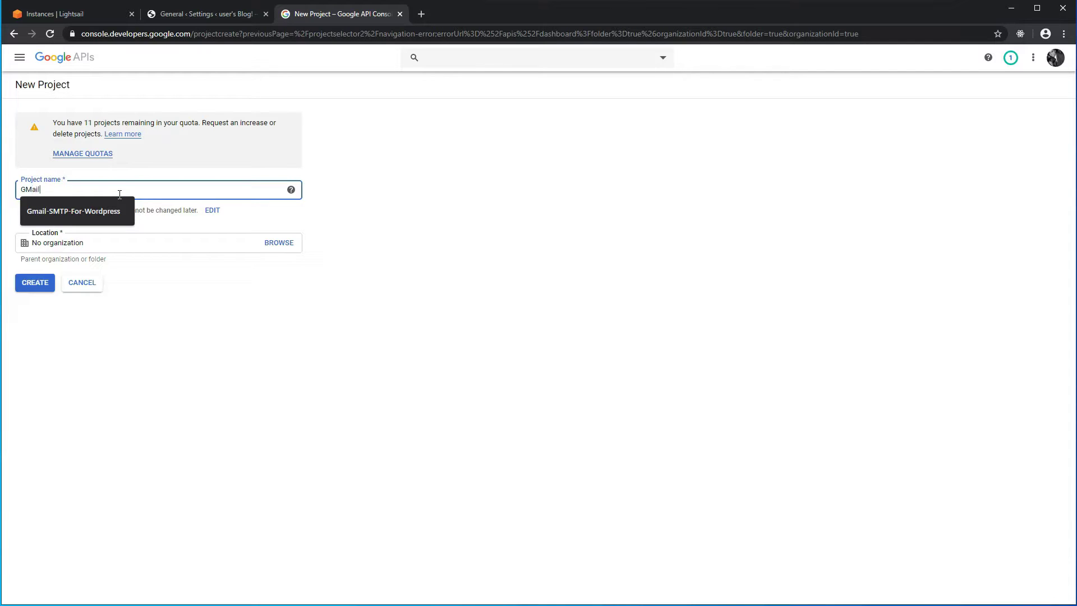
pyautogui.click(103, 222)
pyautogui.click(101, 218)
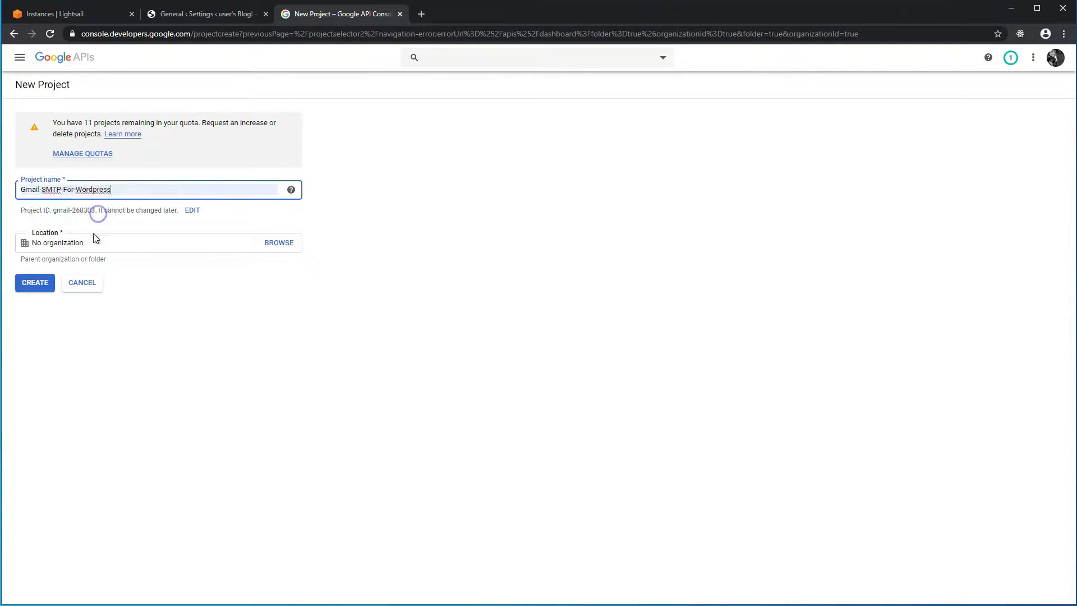
pyautogui.click(34, 282)
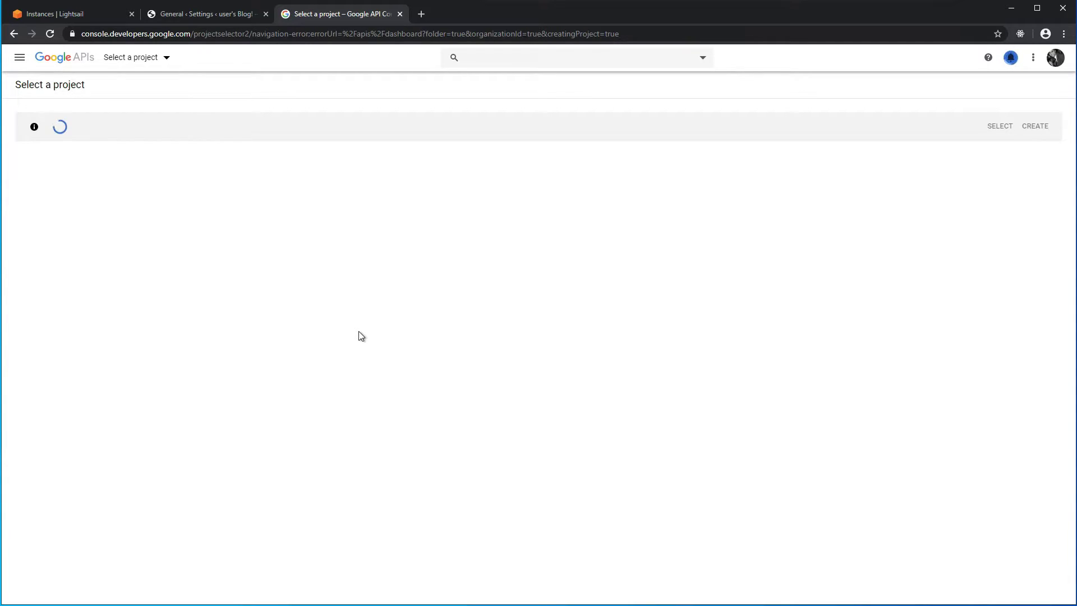
# - Find the Gmail API in the API Library and enable it for the project
pyautogui.click(421, 225)
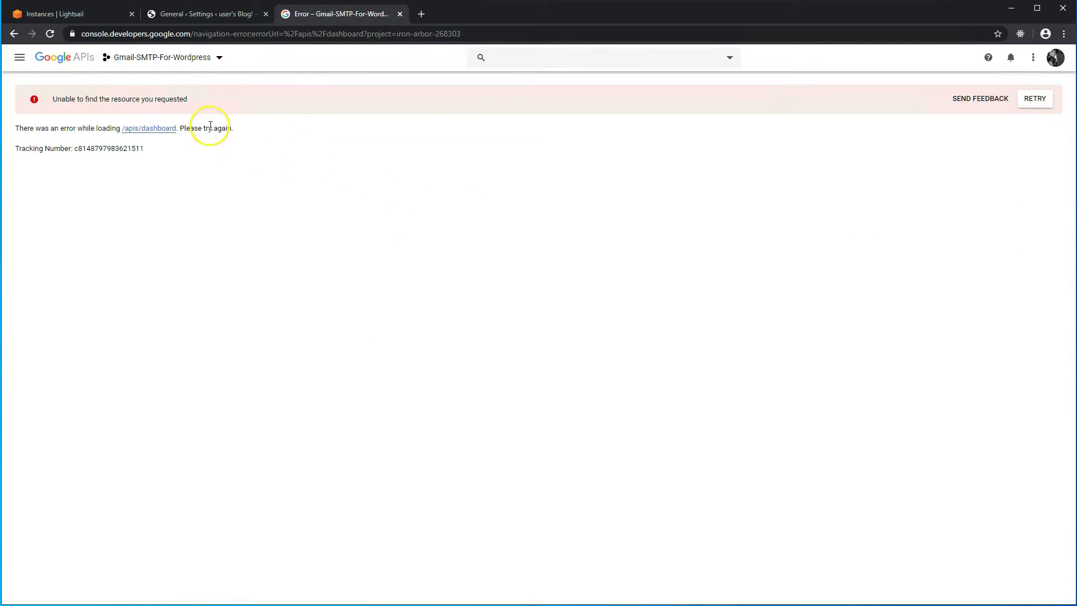
pyautogui.click(150, 129)
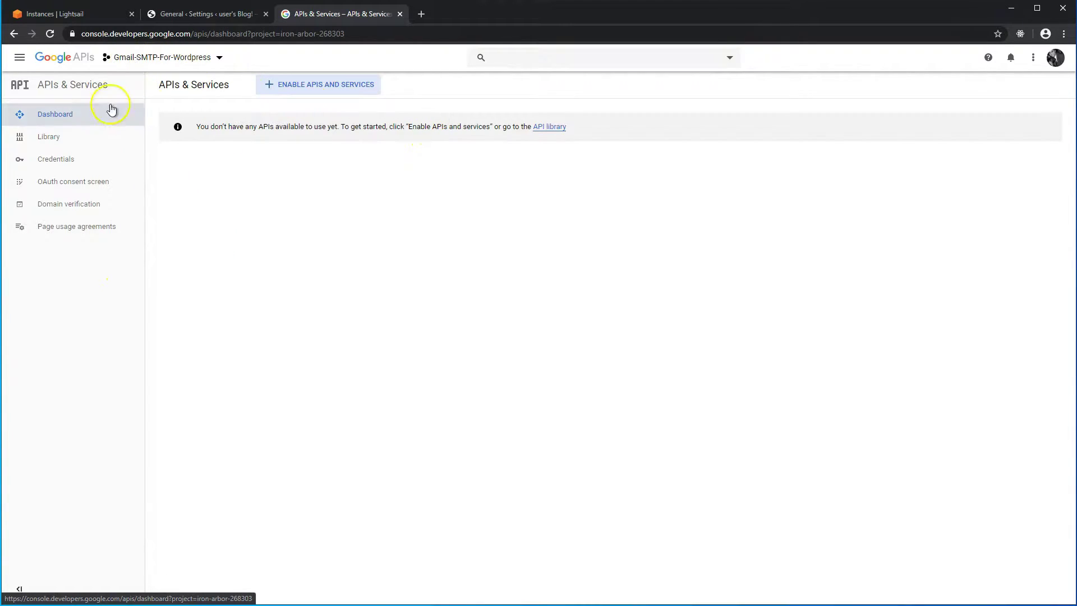
pyautogui.click(268, 90)
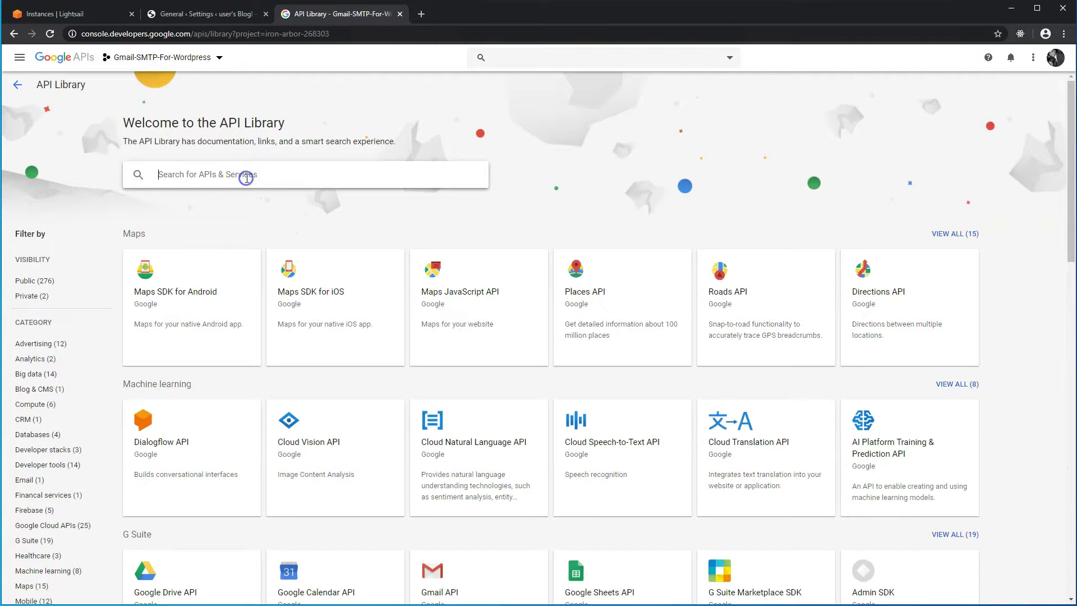
pyautogui.write('GMail')
pyautogui.press('Return')
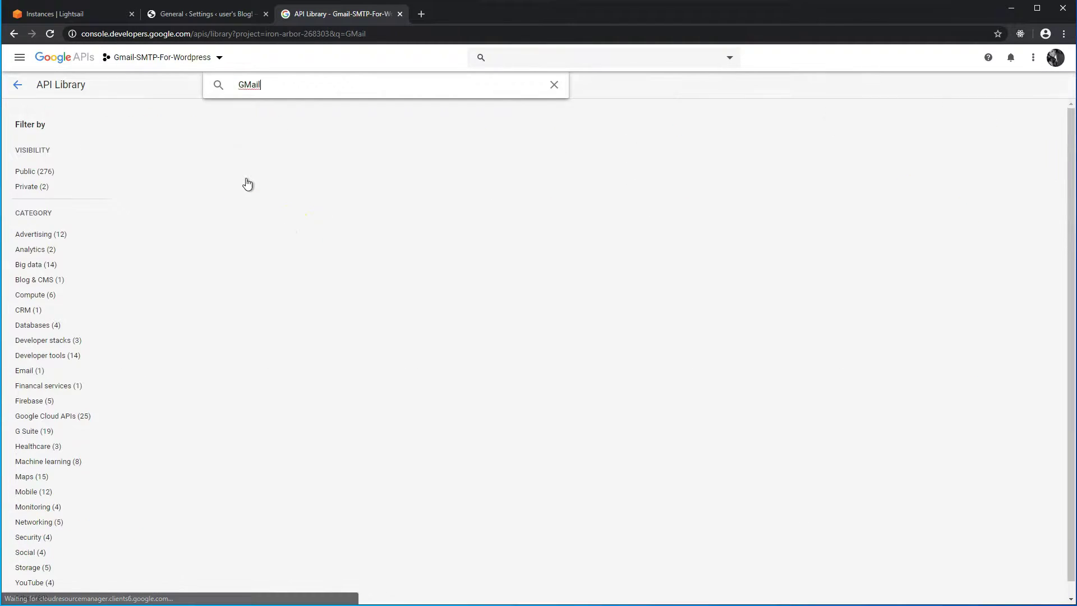
pyautogui.click(232, 164)
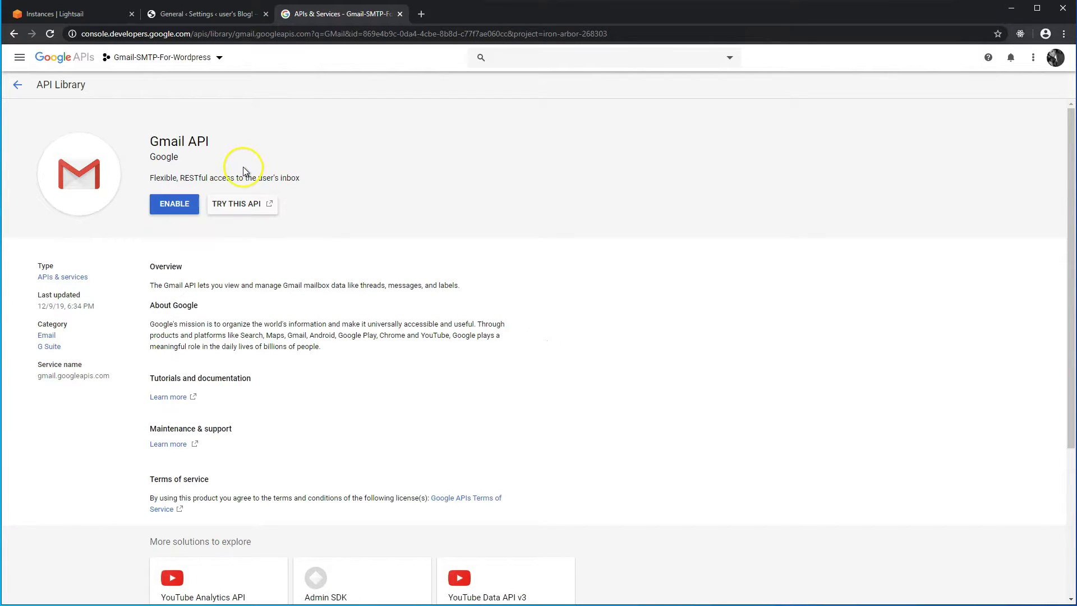
pyautogui.click(163, 202)
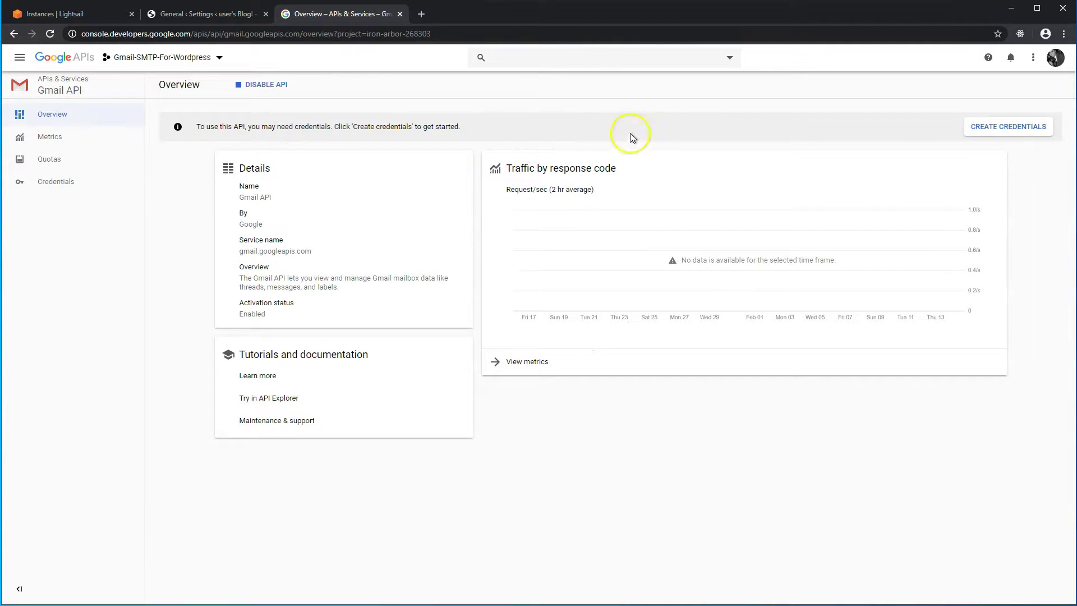
# - Specify Gmail API credentials called from a web server accessing user data
pyautogui.click(1007, 126)
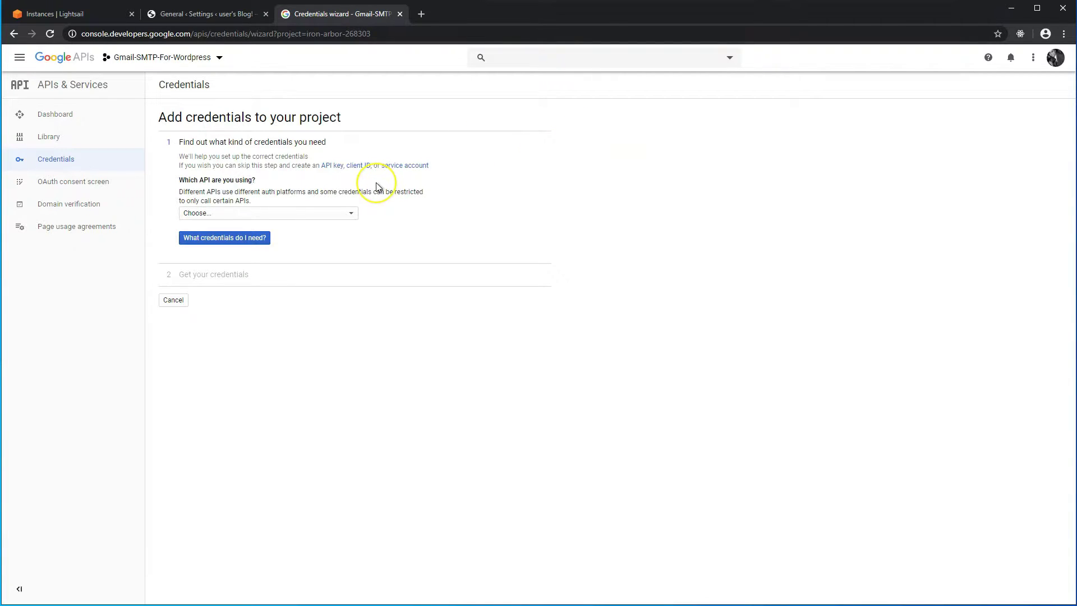
pyautogui.click(338, 217)
pyautogui.click(338, 217)
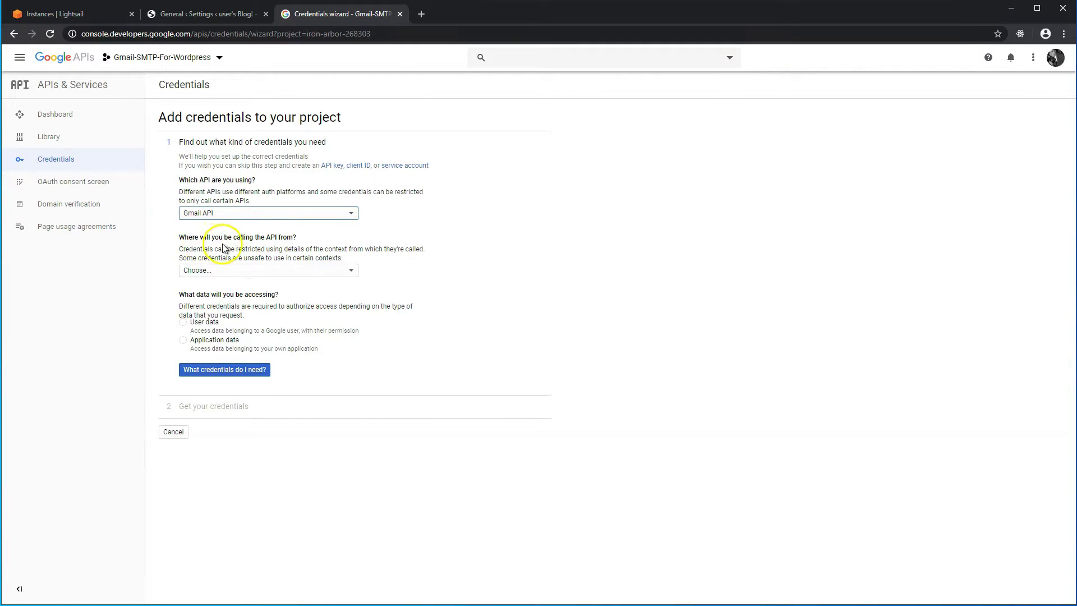
pyautogui.click(304, 272)
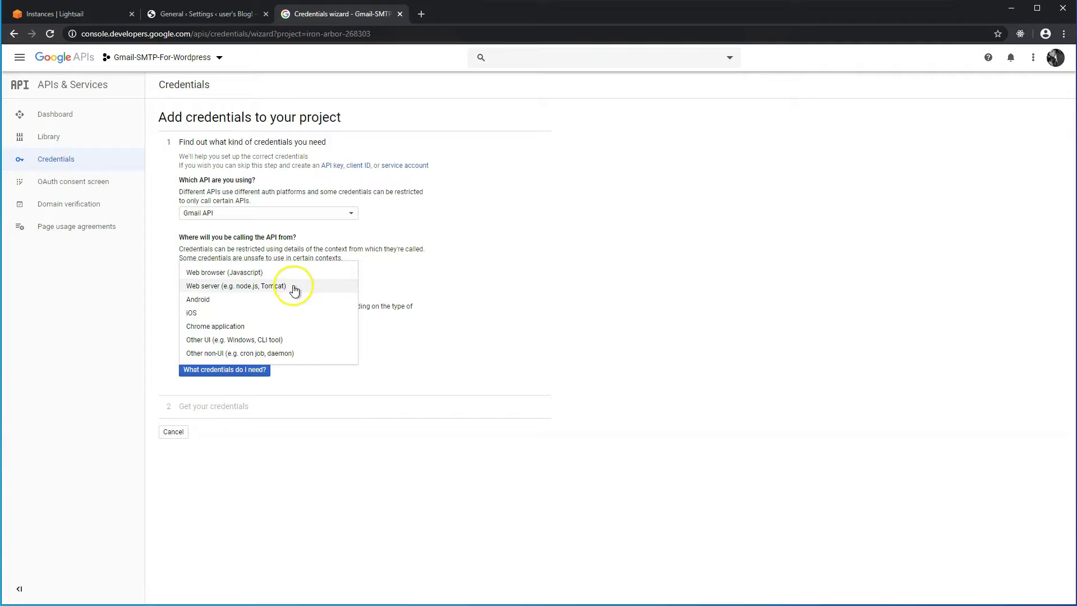
pyautogui.click(245, 286)
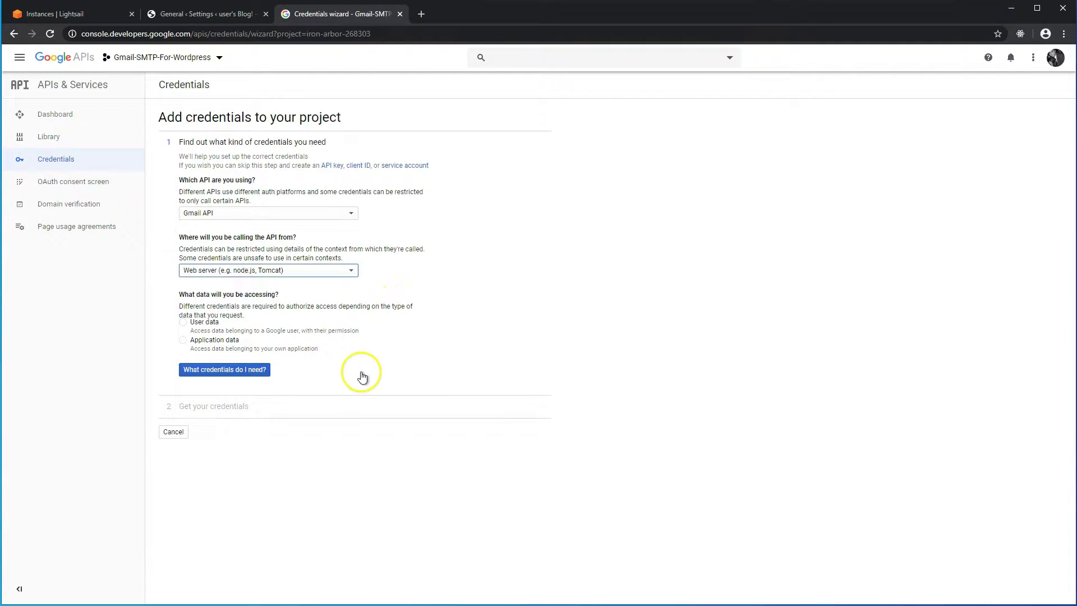
pyautogui.click(184, 327)
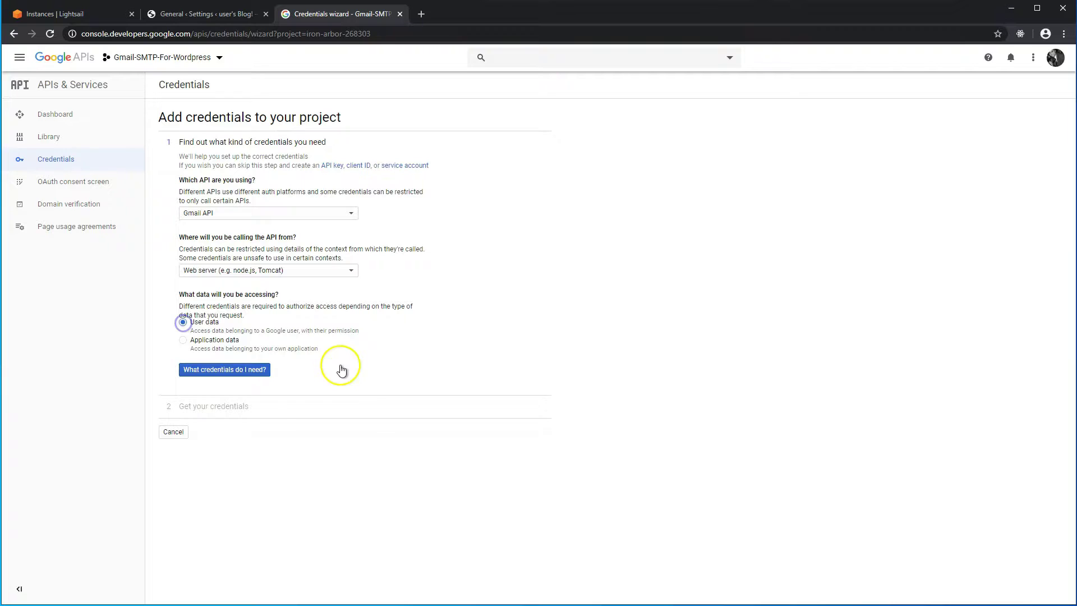
pyautogui.click(253, 371)
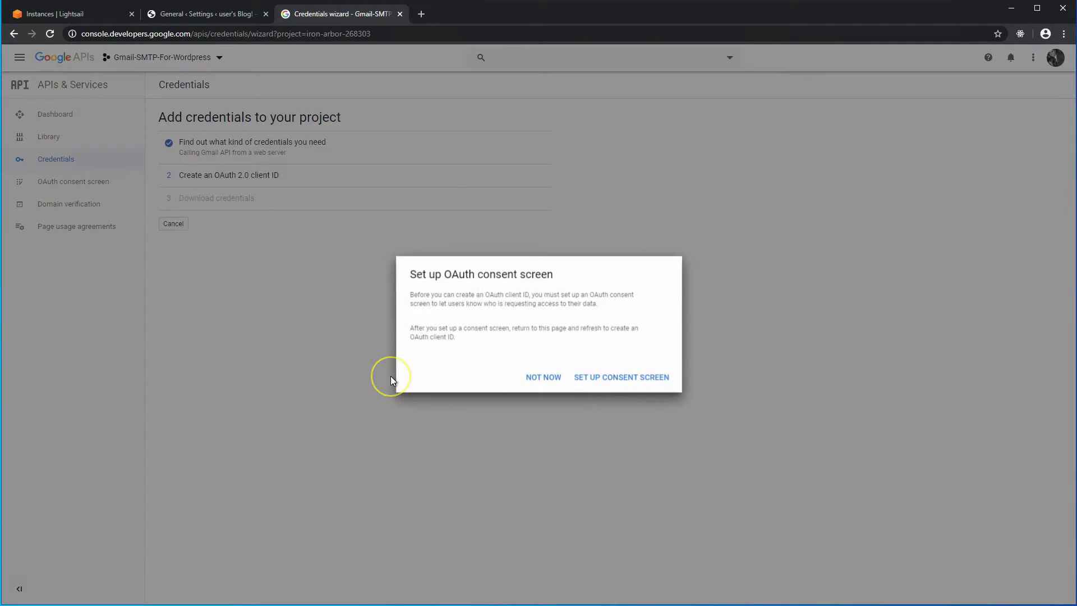
# - Start an OAuth consent screen with the External user type
pyautogui.click(609, 383)
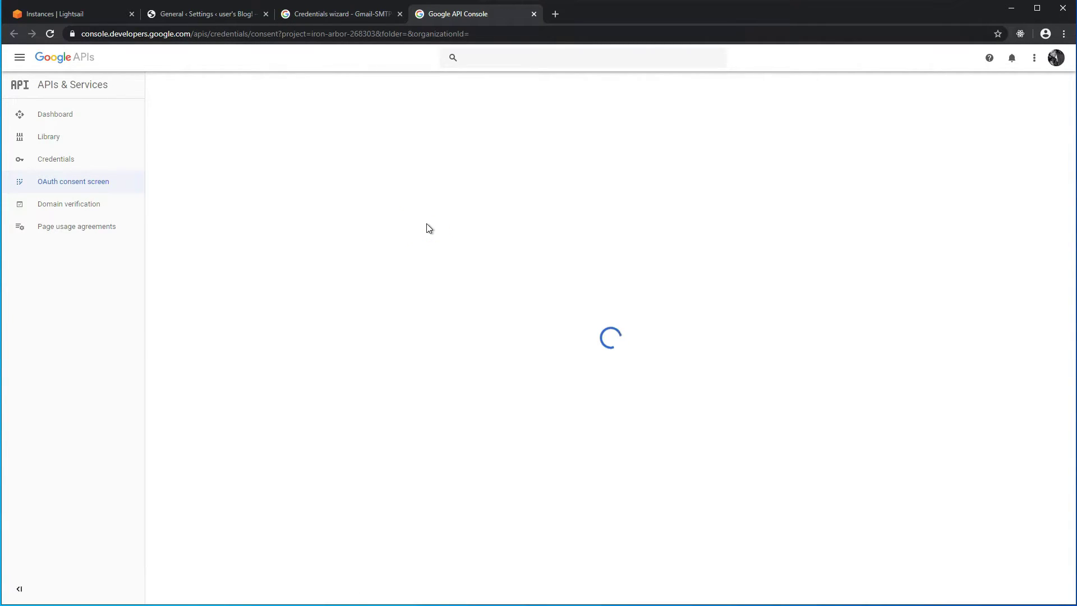
pyautogui.click(163, 230)
pyautogui.moveTo(216, 227)
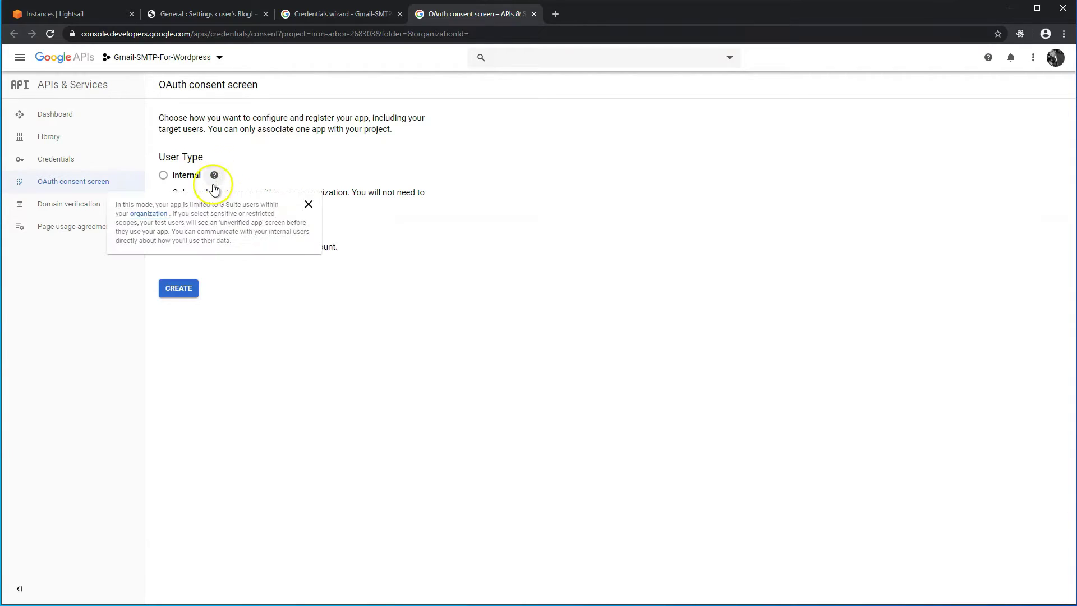
pyautogui.click(188, 289)
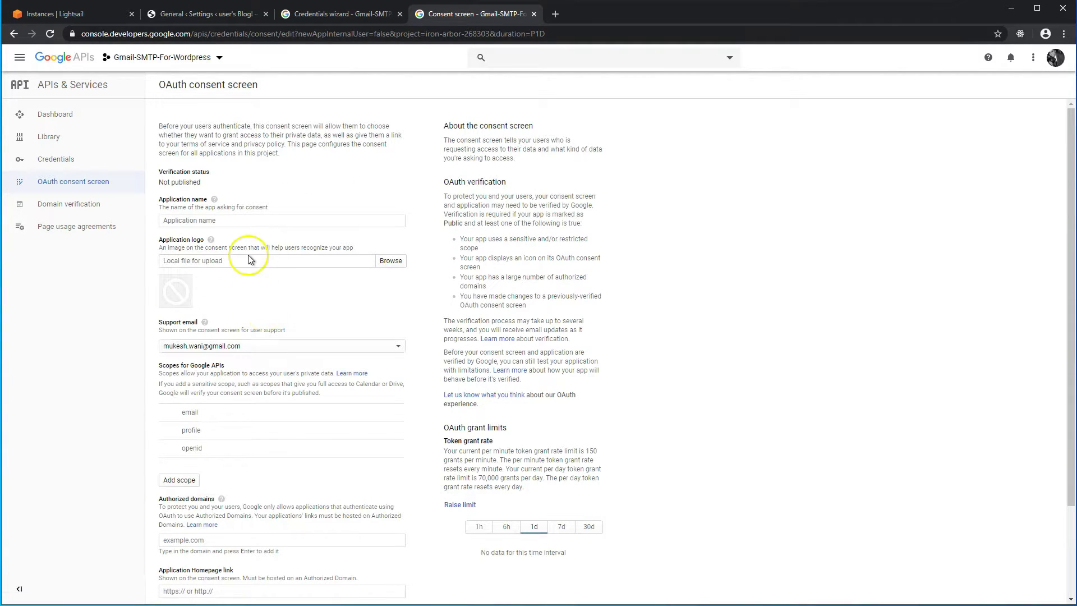
# - Name the app 'Wordpress SMTP via GMail' and add the site's domain as authorized
pyautogui.click(250, 221)
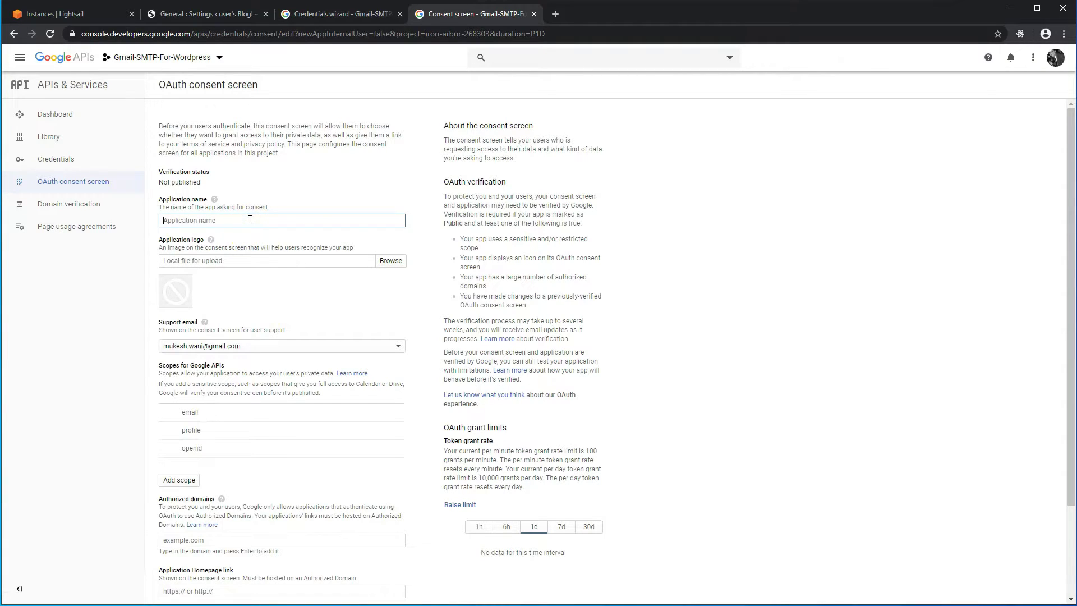
pyautogui.write('Wordpress SMTP via GMail')
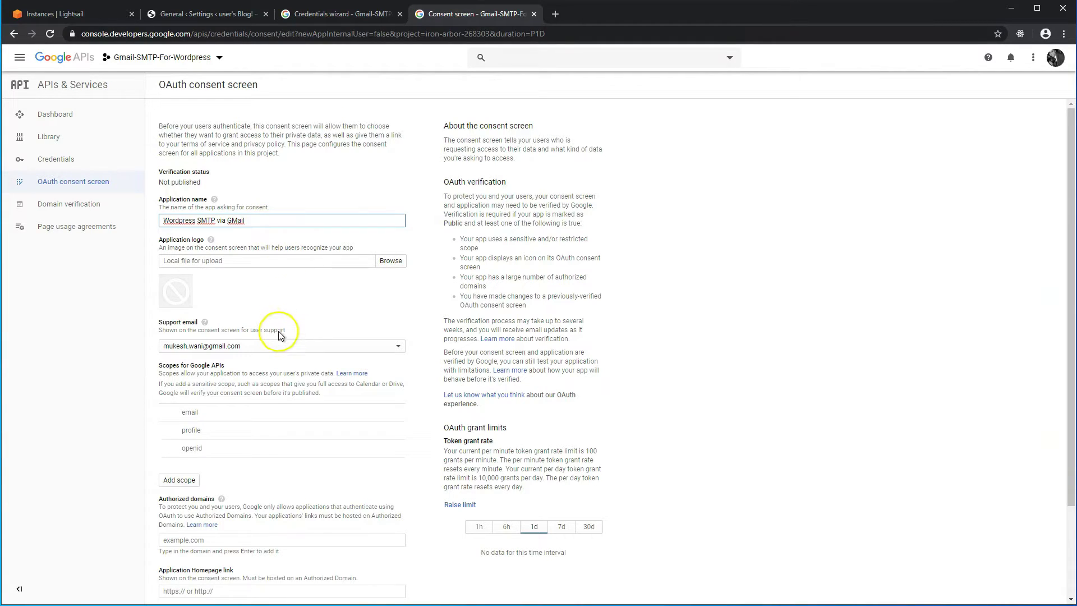
pyautogui.scroll(-2, 279, 337)
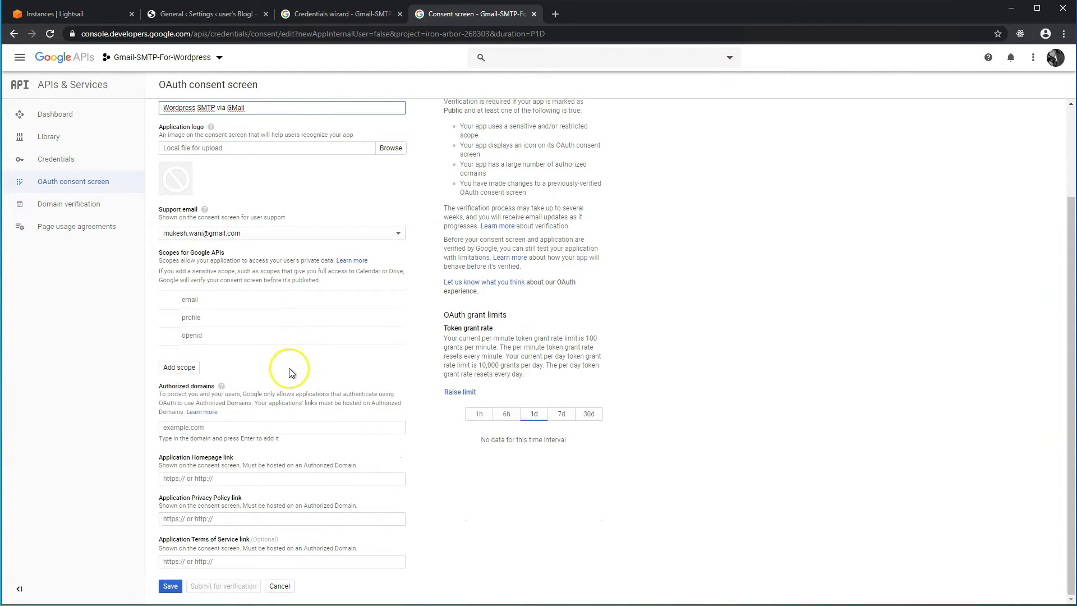
pyautogui.click(285, 428)
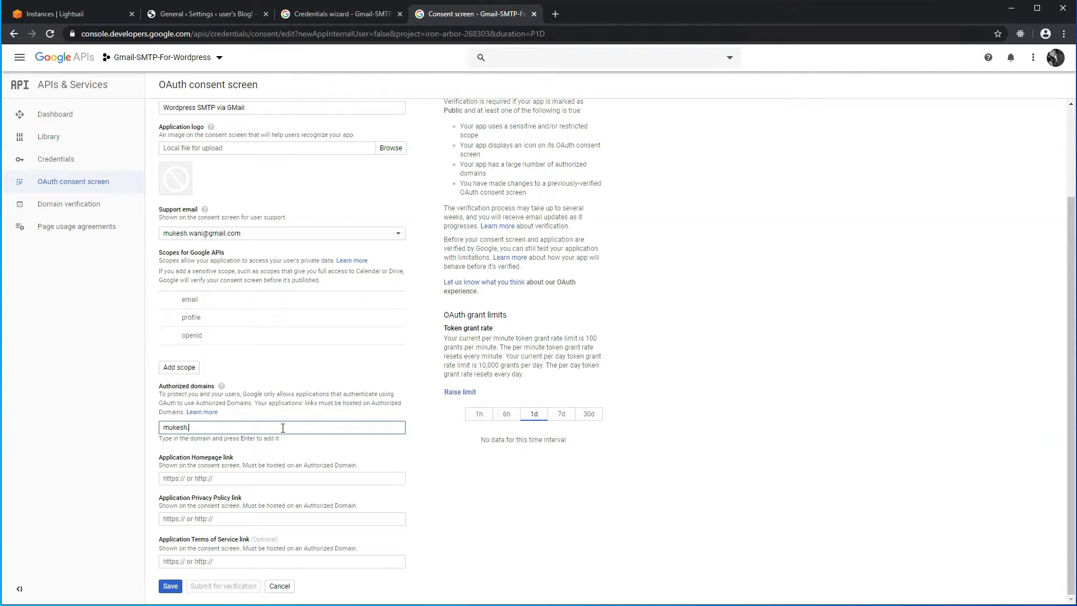
pyautogui.press('Return')
# - Set the homepage, privacy policy and terms links to the site's URL and save
pyautogui.press('Tab')
pyautogui.write('http://')
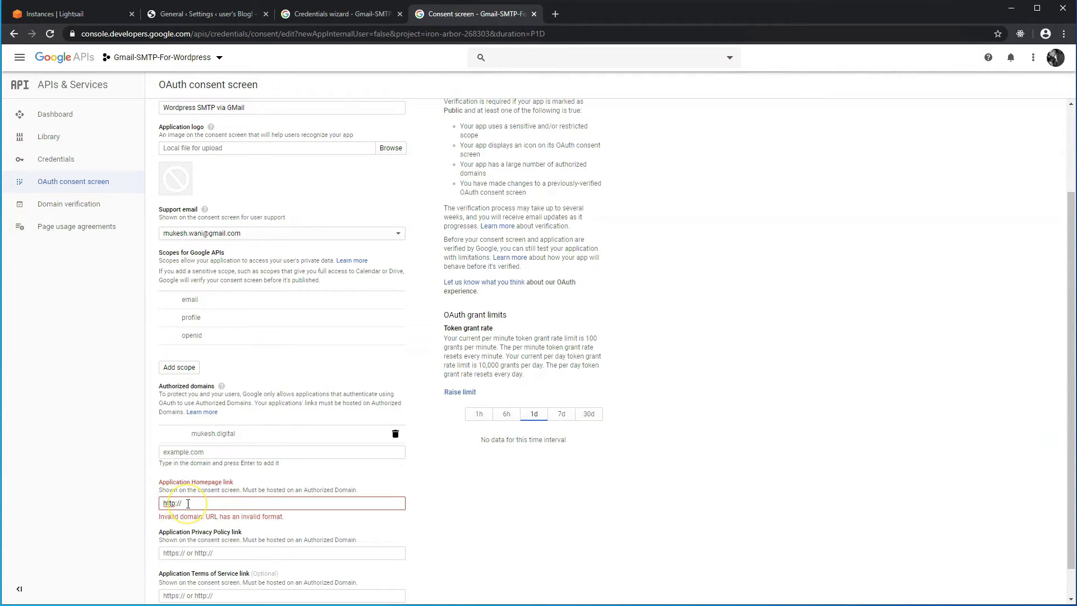
pyautogui.write('mukesh.digital')
pyautogui.press('Tab')
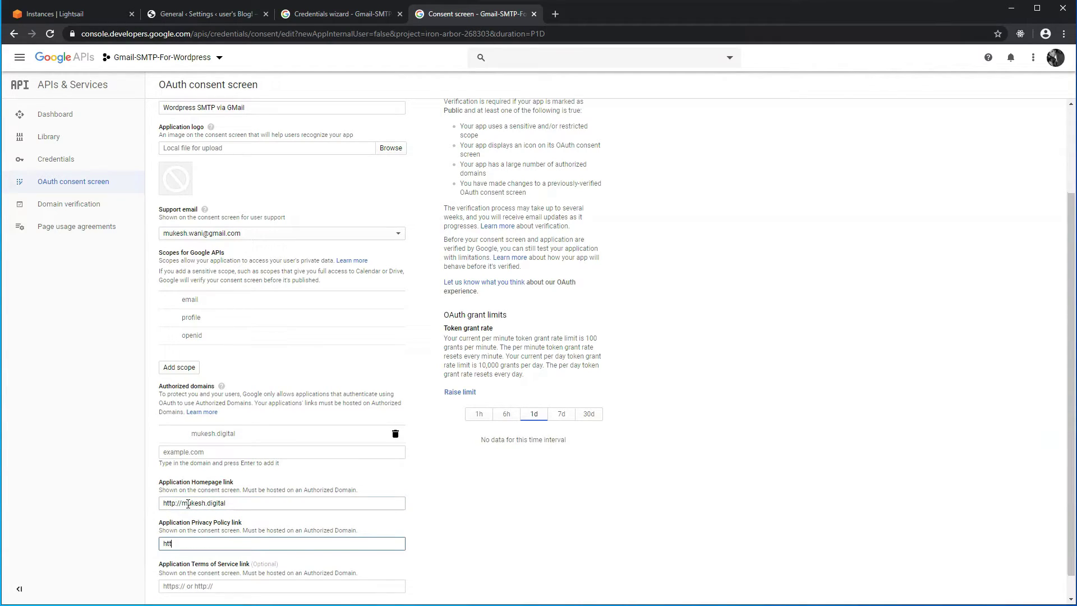
pyautogui.write('http://mukesh.digital')
pyautogui.press('Tab')
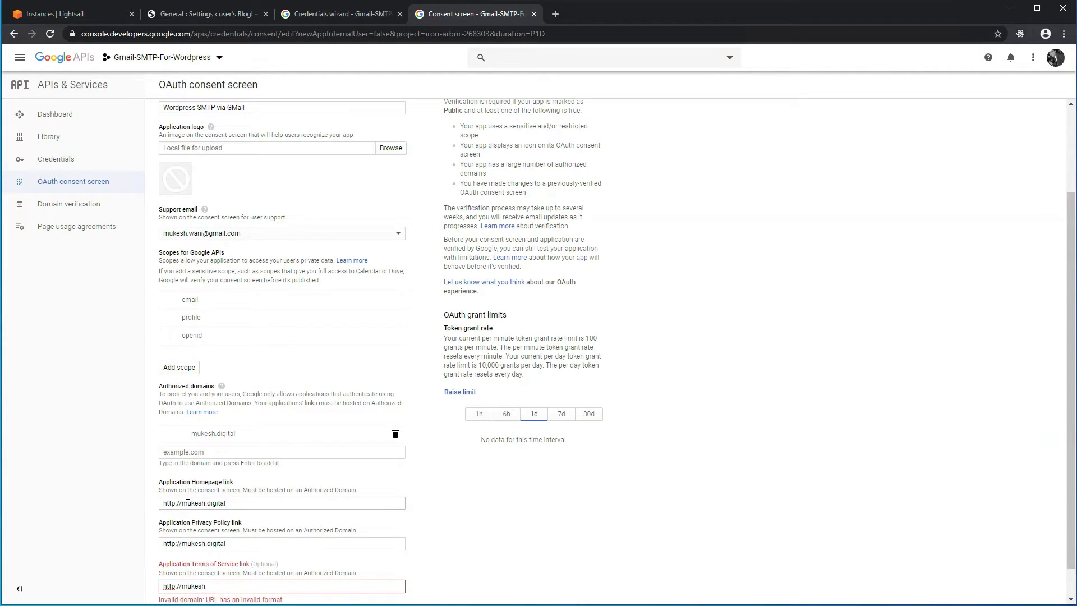
pyautogui.write('l')
pyautogui.scroll(-1, 190, 507)
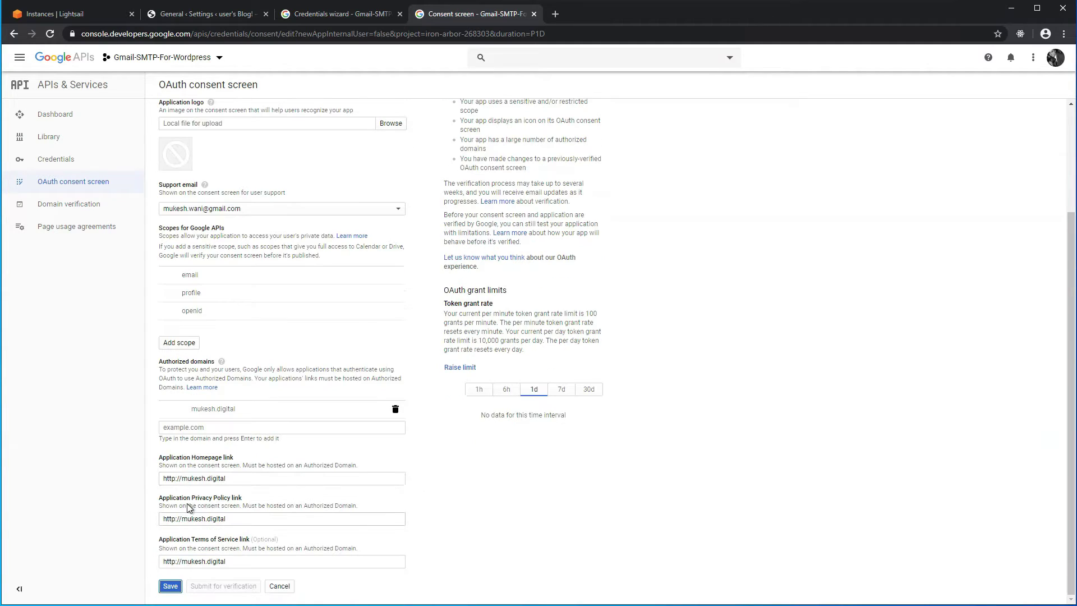
pyautogui.click(170, 586)
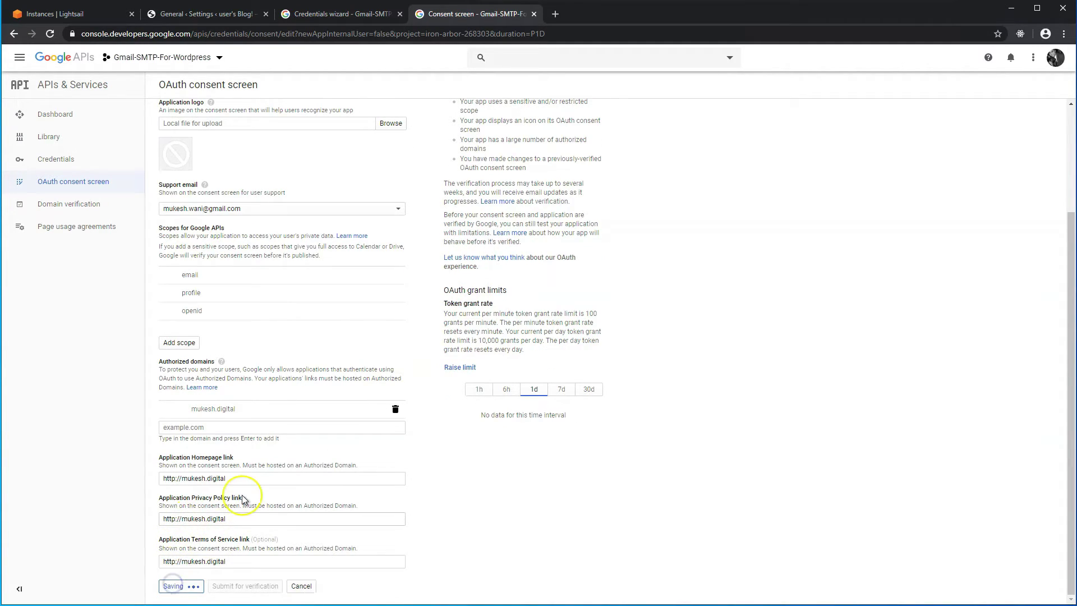
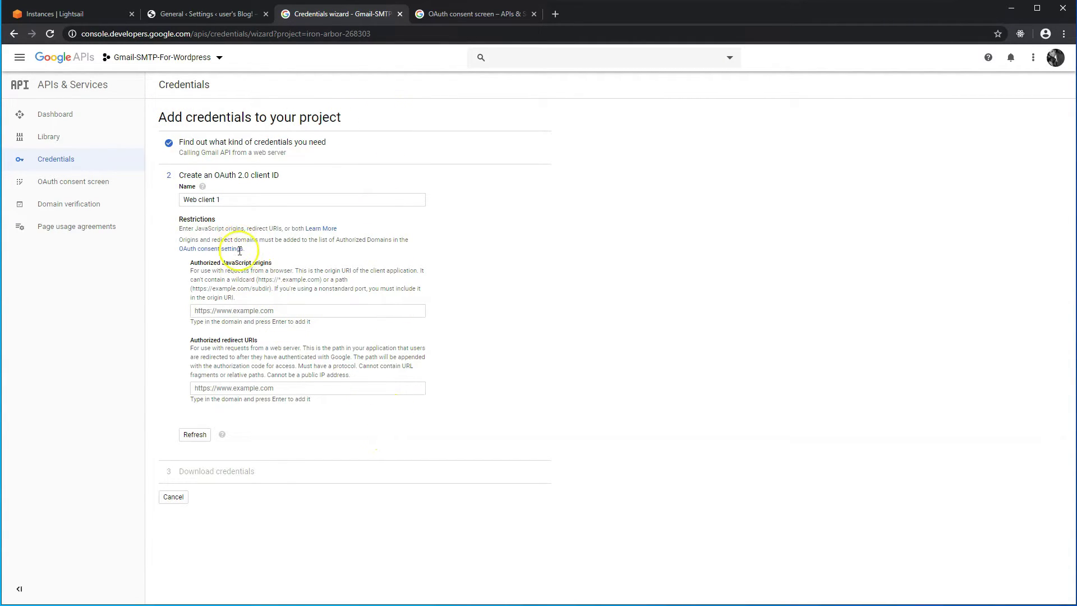
# - Add the WP Mail SMTP redirect URL (options-general.php?page=wp-mail-smtp&tab=auth) to Web client 1's authorized redirect URIs
pyautogui.click(228, 312)
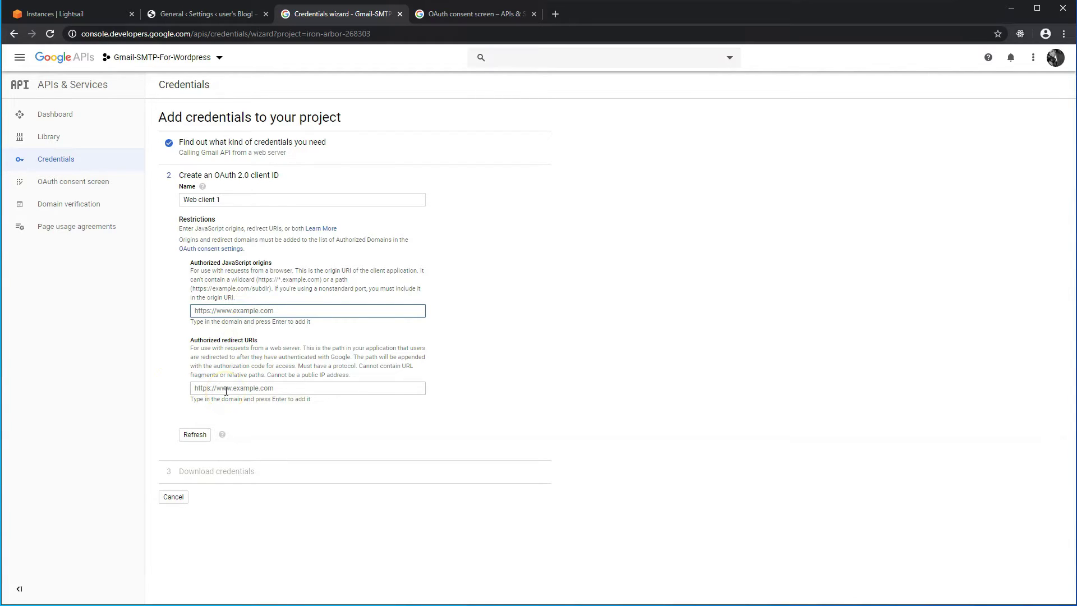
pyautogui.click(217, 19)
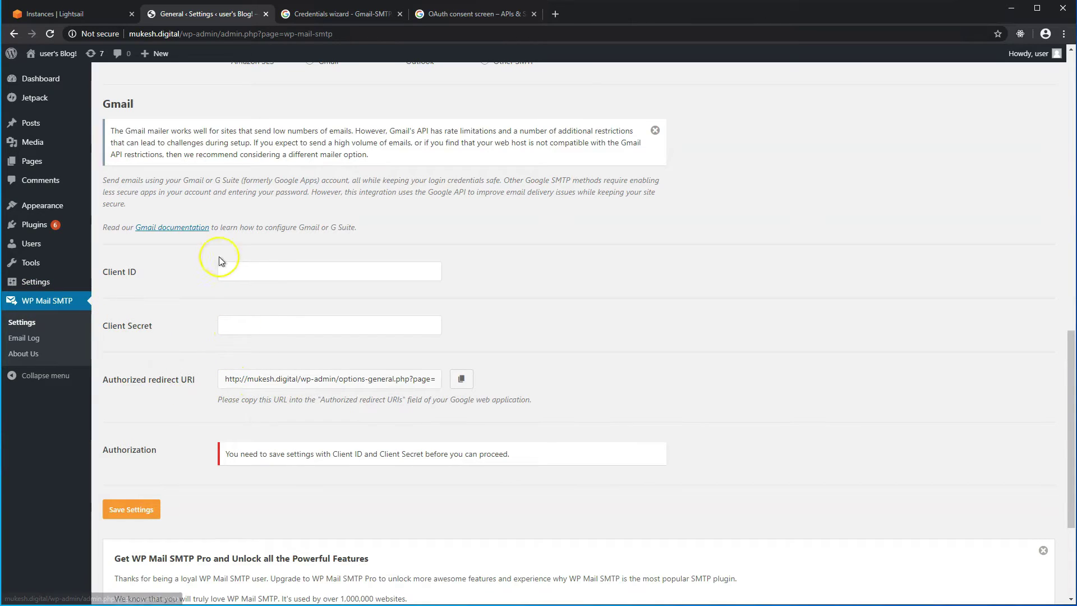
pyautogui.click(464, 383)
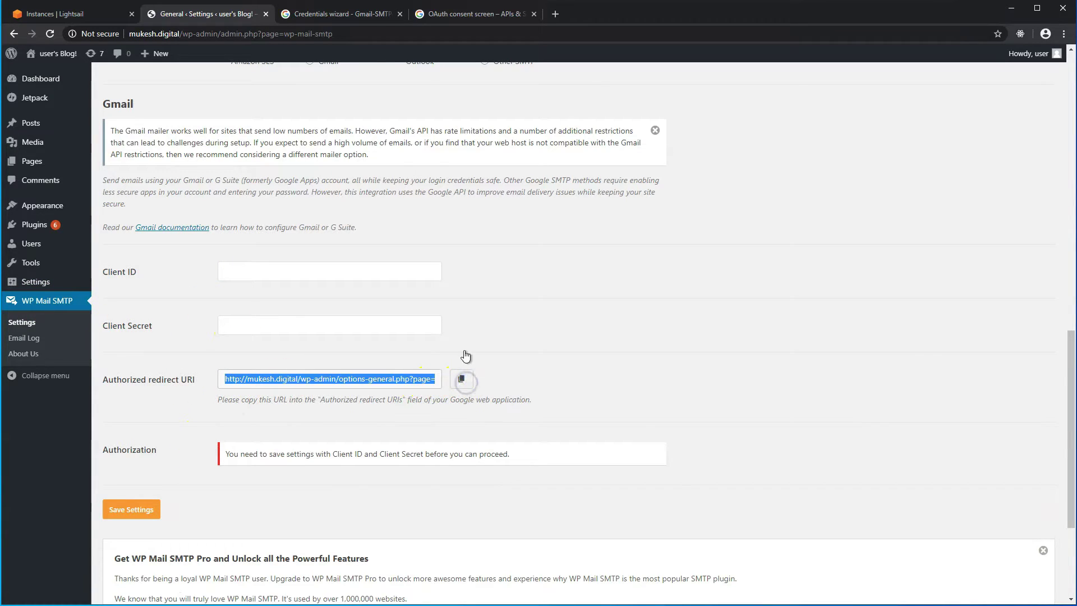
pyautogui.click(359, 15)
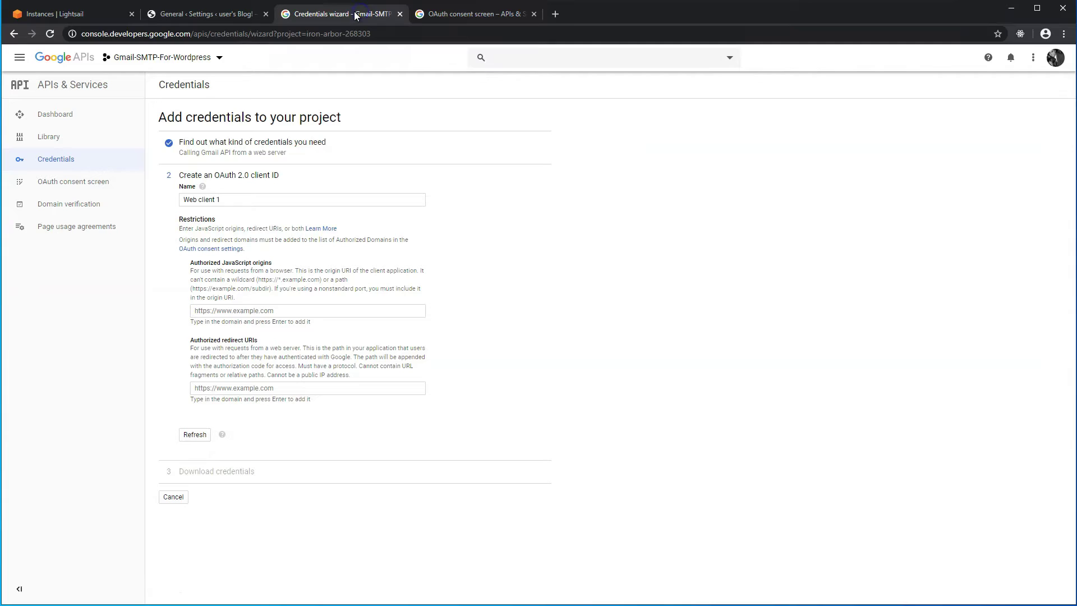
pyautogui.click(229, 391)
pyautogui.click(193, 346)
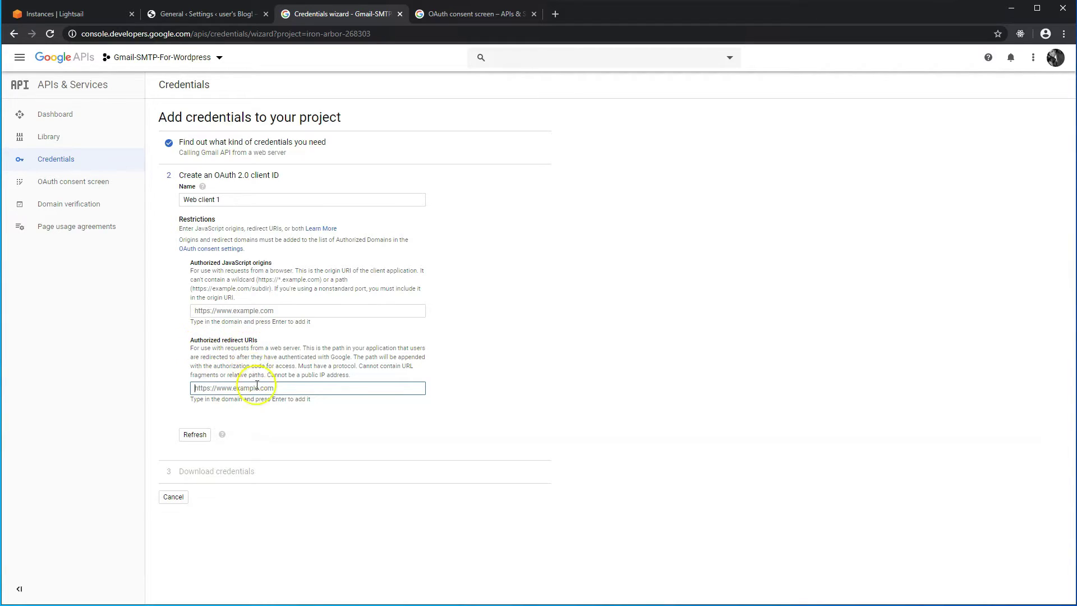
pyautogui.hotkey('ctrl', 'v')
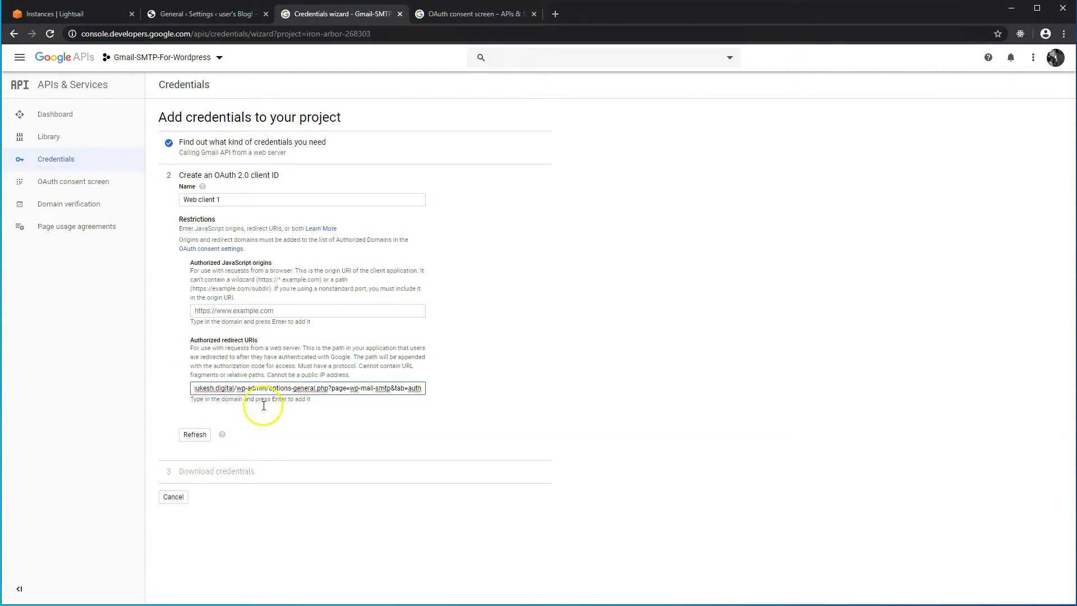
pyautogui.press('Return')
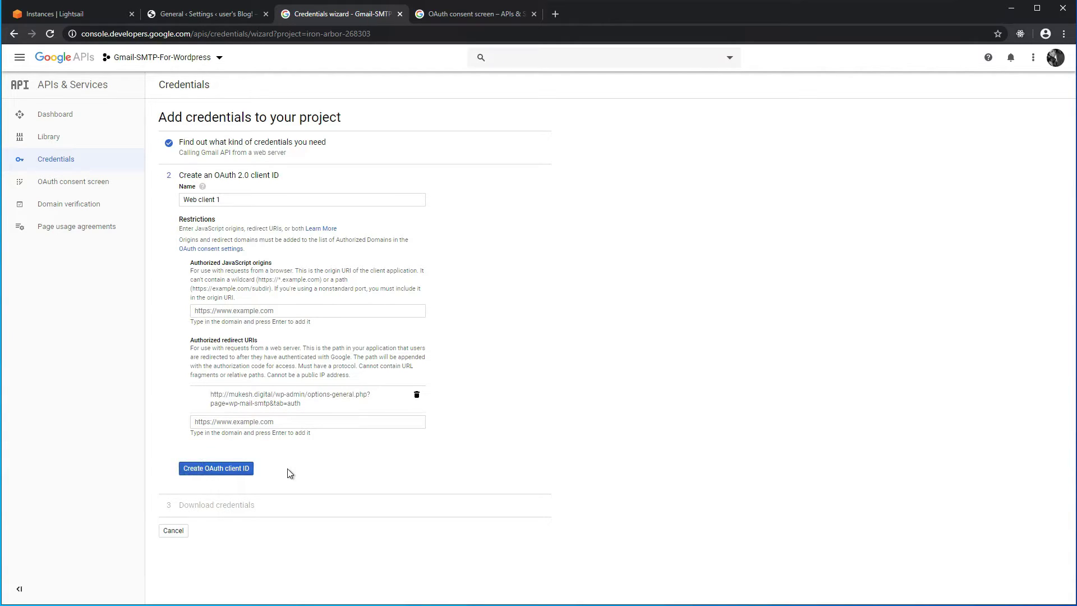
# - Create Web client 1 without downloading its credentials, then open its details and select the Client ID
pyautogui.click(228, 471)
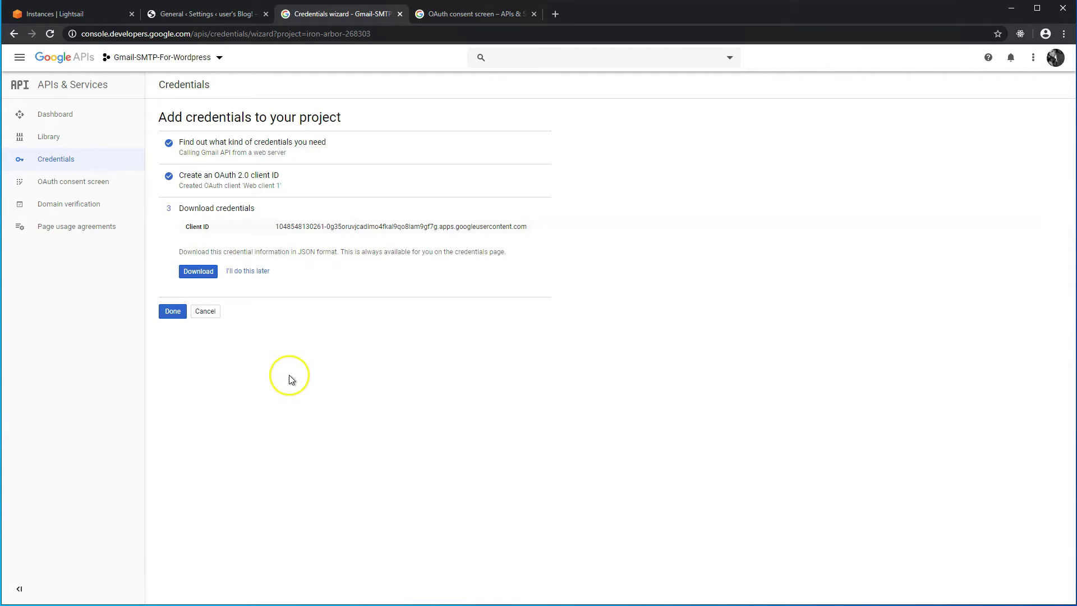
pyautogui.click(251, 271)
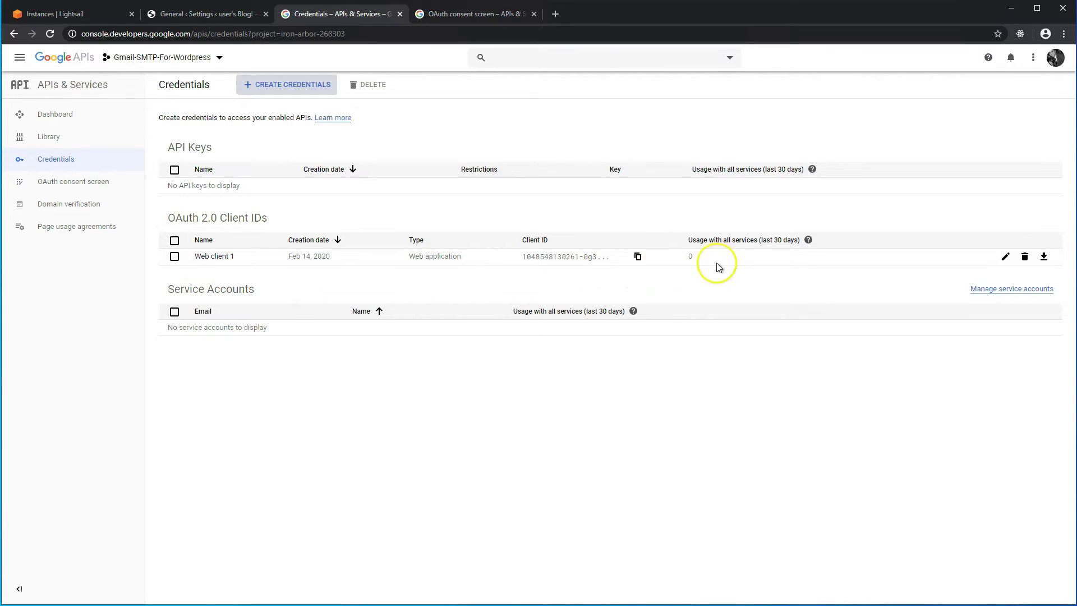
pyautogui.click(1003, 258)
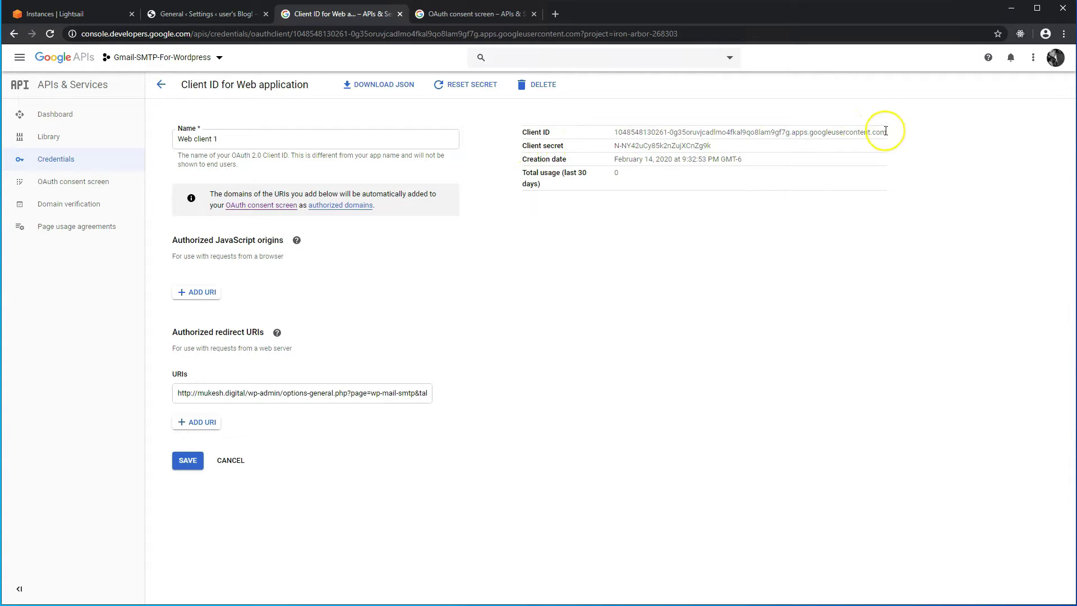
pyautogui.moveTo(886, 131); pyautogui.dragTo(616, 131)
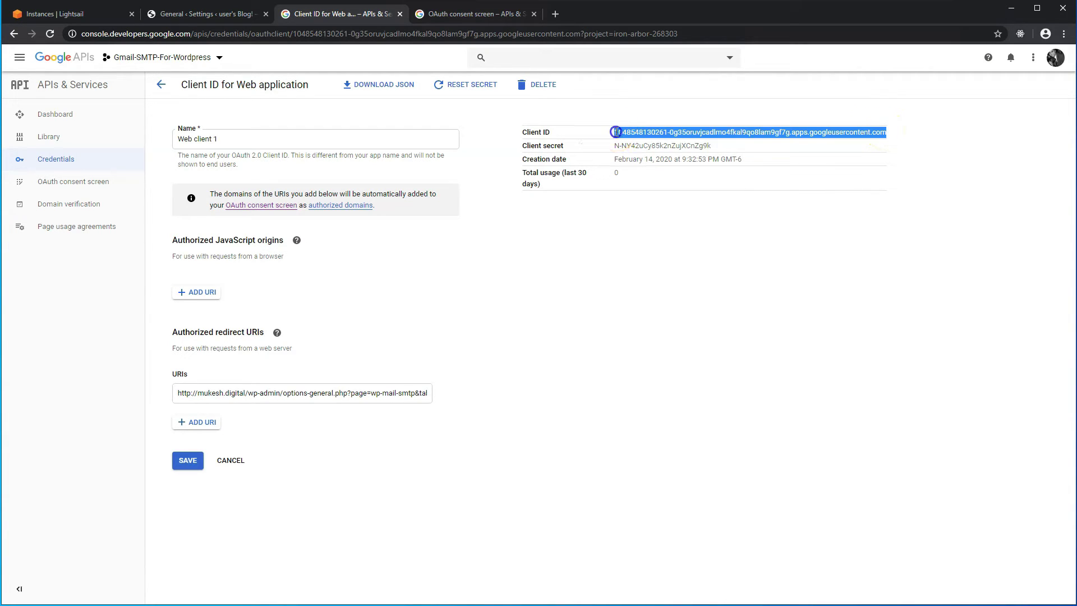
# - Paste Web client 1's Client ID into the Gmail mailer's Client ID field
pyautogui.click(205, 21)
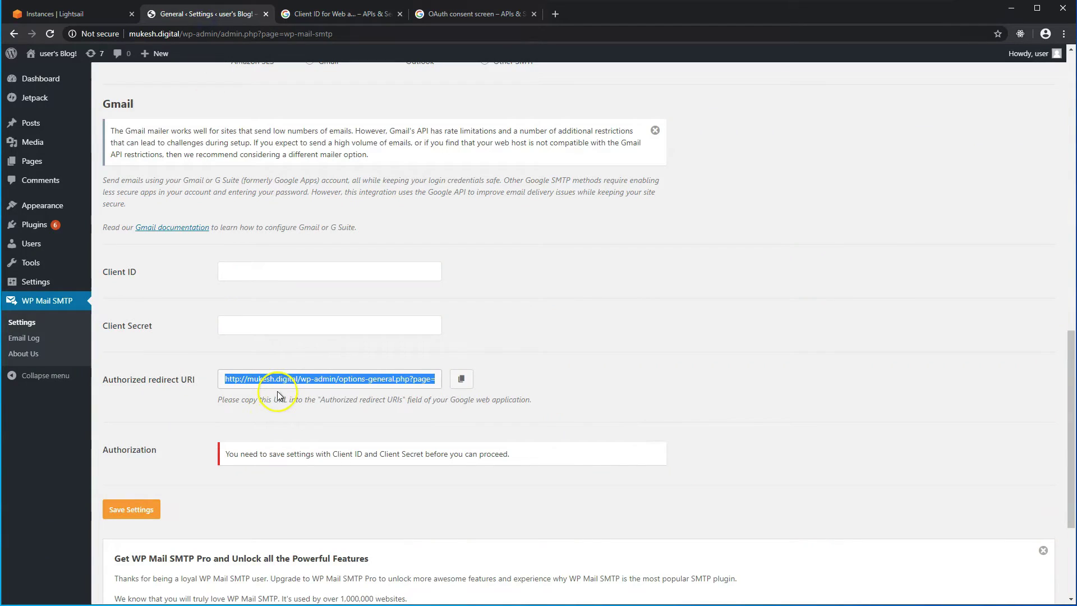
pyautogui.click(257, 272)
pyautogui.hotkey('ctrl', 'v')
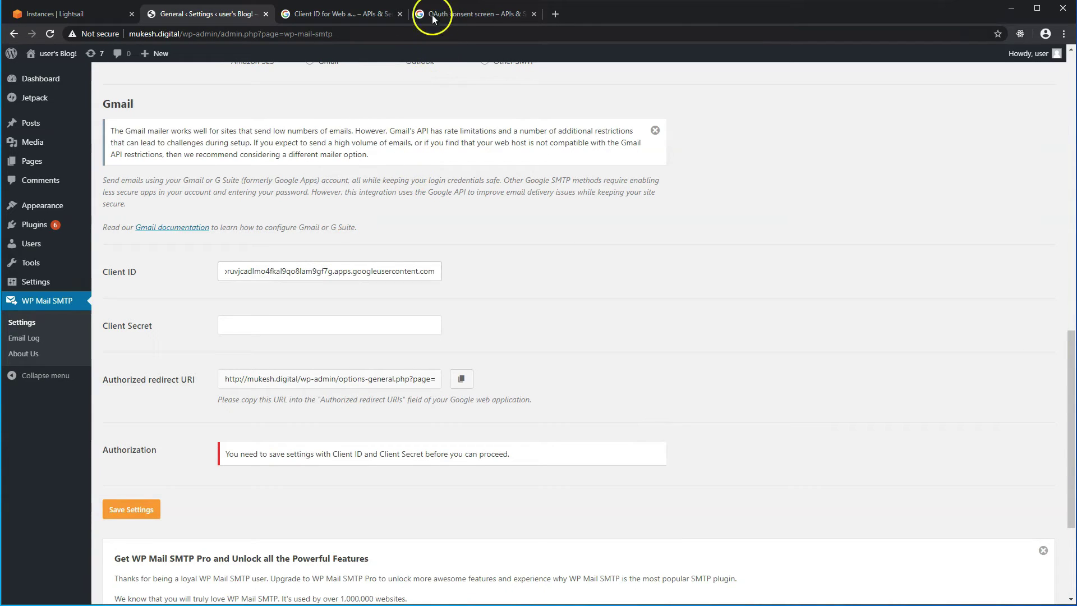
# - Copy the Client Secret from Web client 1 into the Client Secret field and save the settings
pyautogui.click(362, 7)
pyautogui.moveTo(711, 146); pyautogui.dragTo(613, 146)
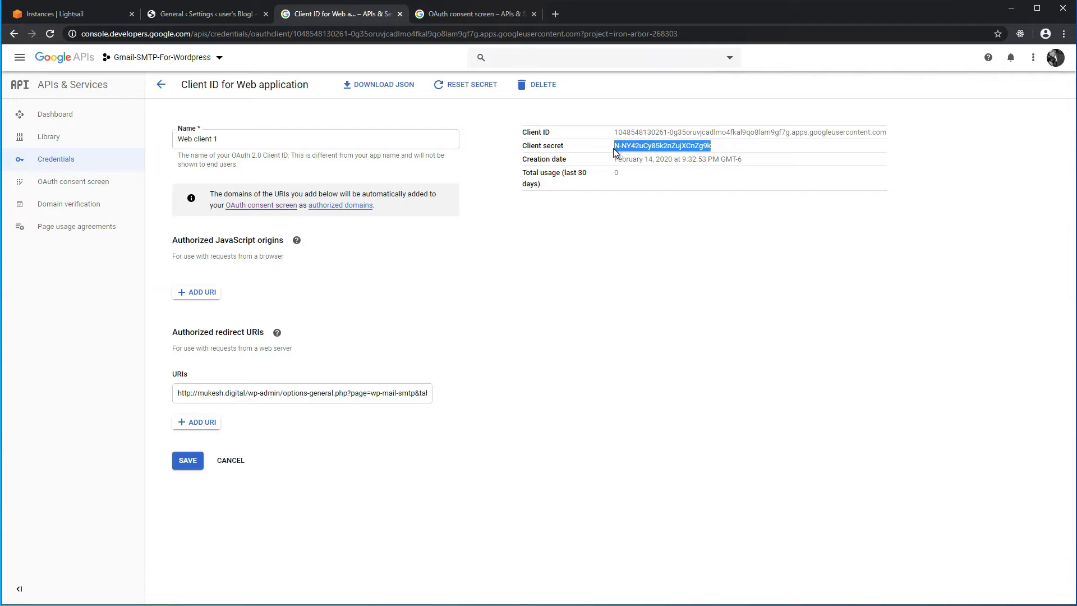
pyautogui.click(203, 14)
pyautogui.click(270, 325)
pyautogui.hotkey('ctrl', 'v')
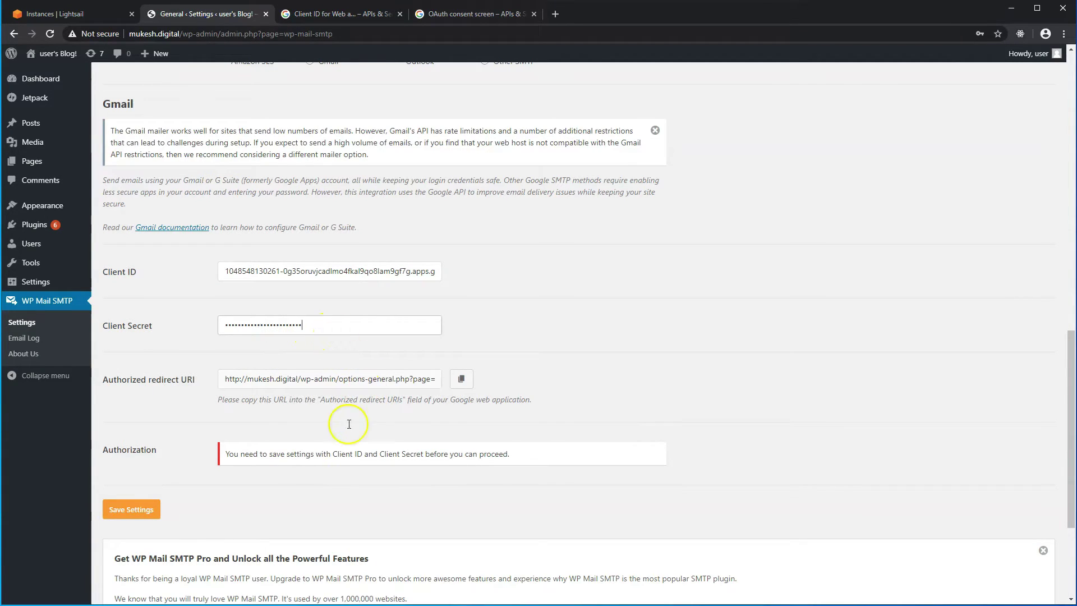
pyautogui.click(156, 507)
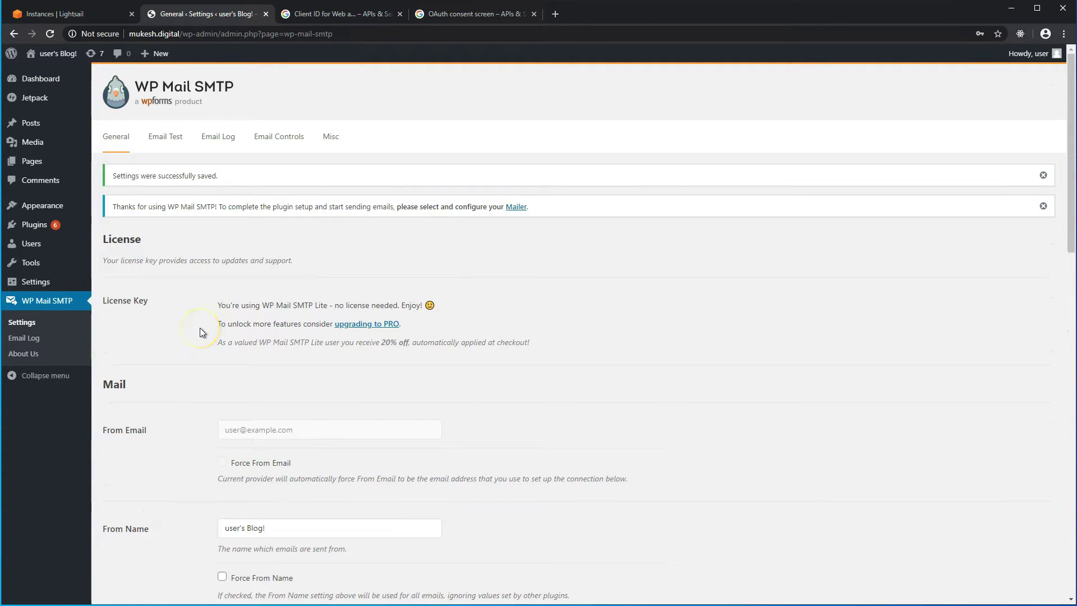
pyautogui.scroll(-10, 200, 328)
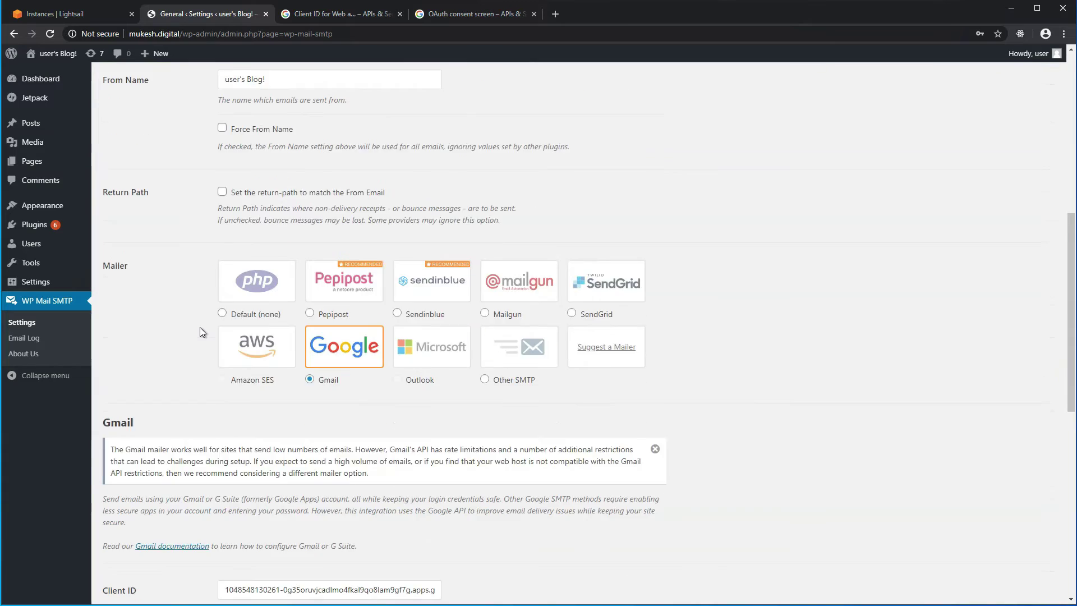
pyautogui.scroll(-4, 200, 330)
pyautogui.scroll(-2, 199, 327)
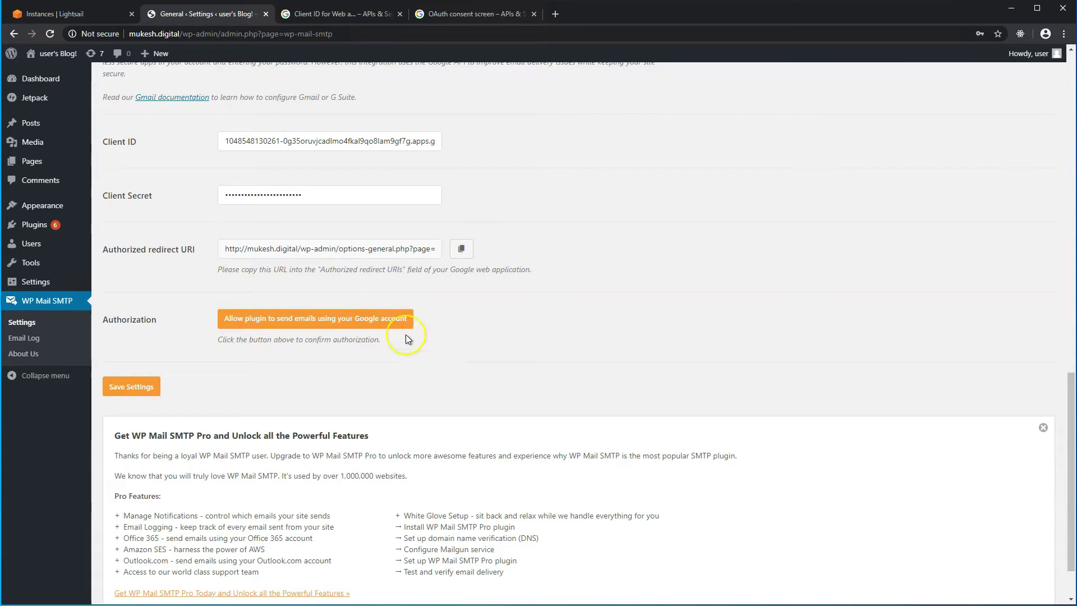
# - Start Google authorization, choose the sending account, and expand the unverified-app warning's advanced options
pyautogui.click(369, 318)
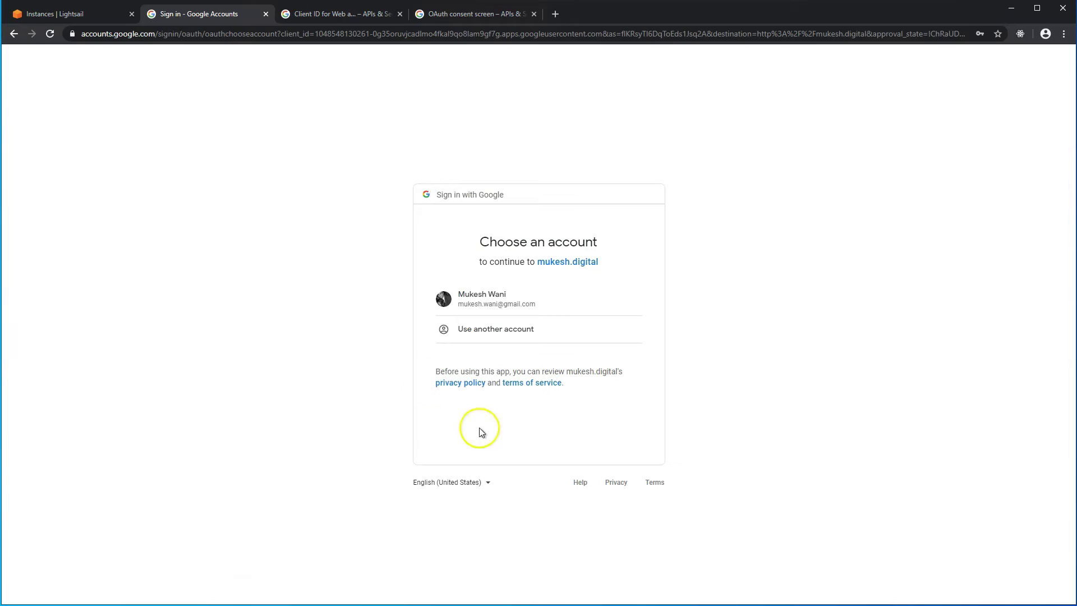
pyautogui.click(485, 298)
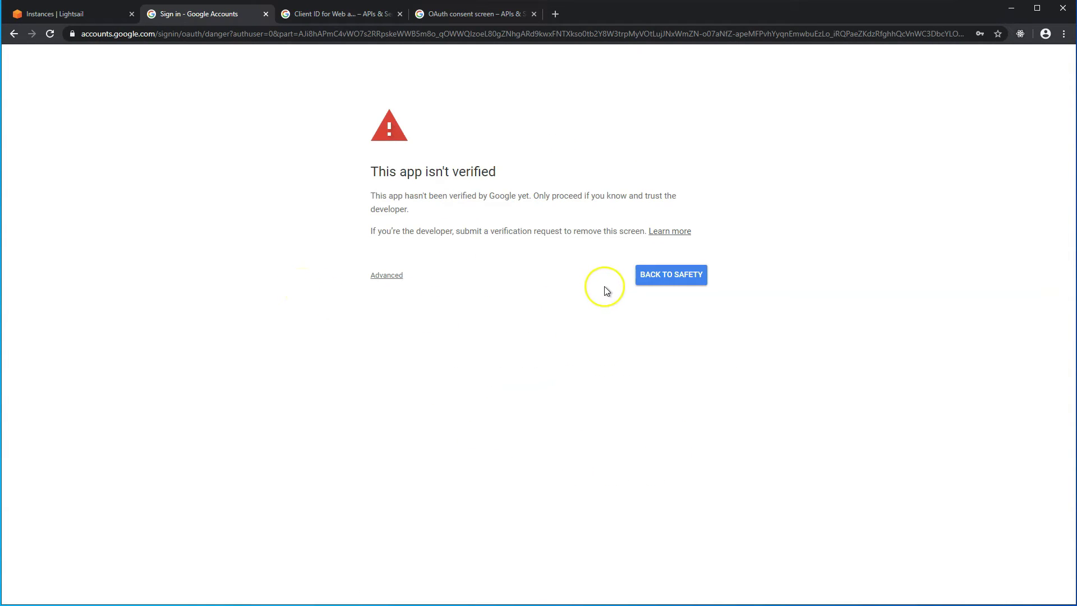
pyautogui.click(383, 281)
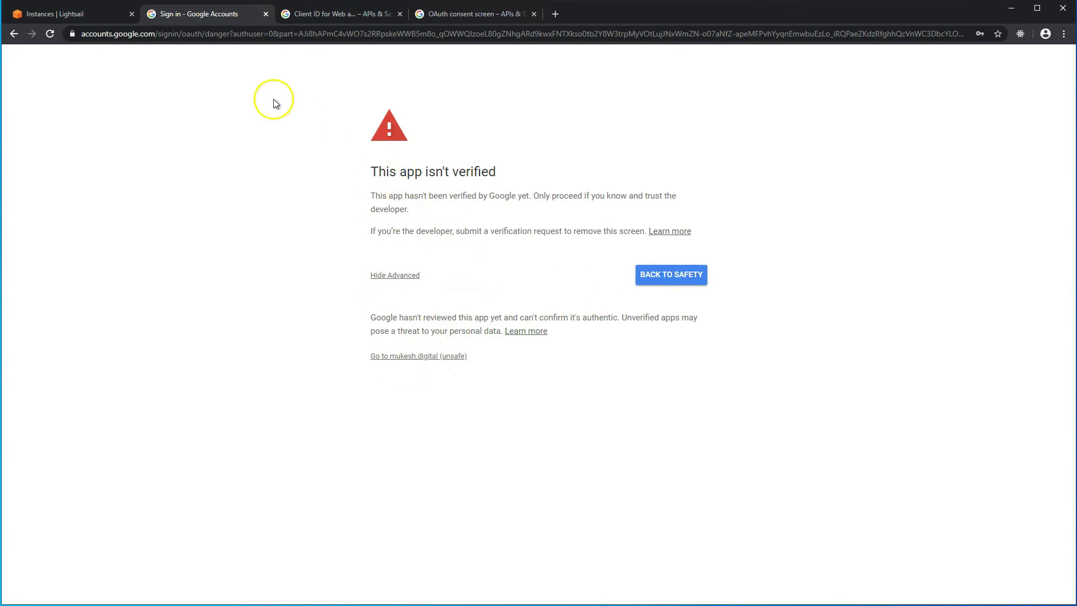
# - Back out of the Google account chooser to the WP Mail SMTP Gmail settings
pyautogui.click(314, 16)
pyautogui.click(292, 333)
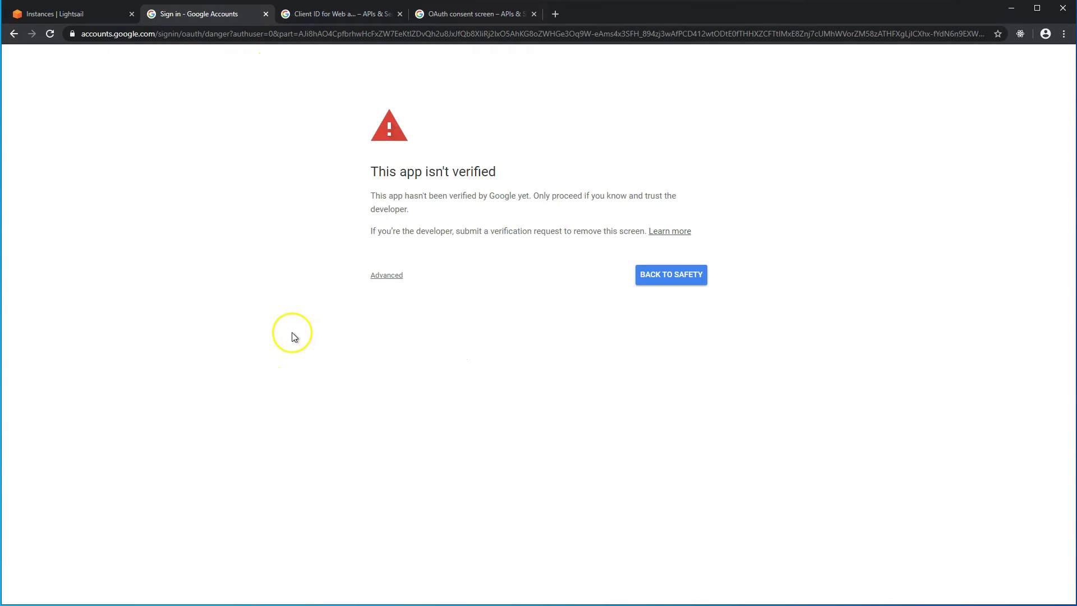
pyautogui.click(14, 35)
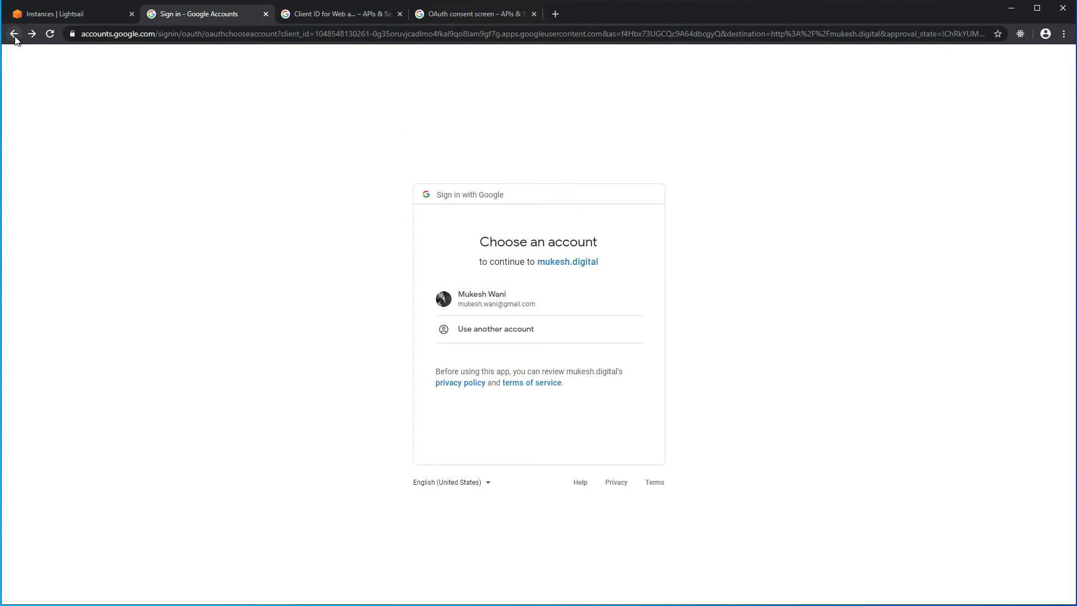
pyautogui.click(14, 34)
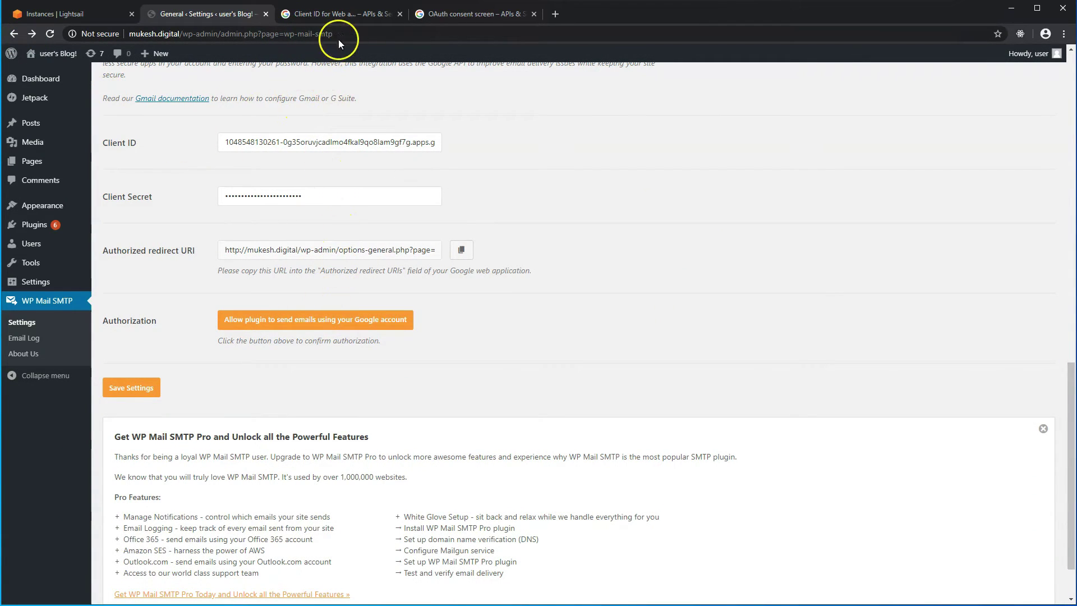
pyautogui.click(335, 15)
pyautogui.click(209, 288)
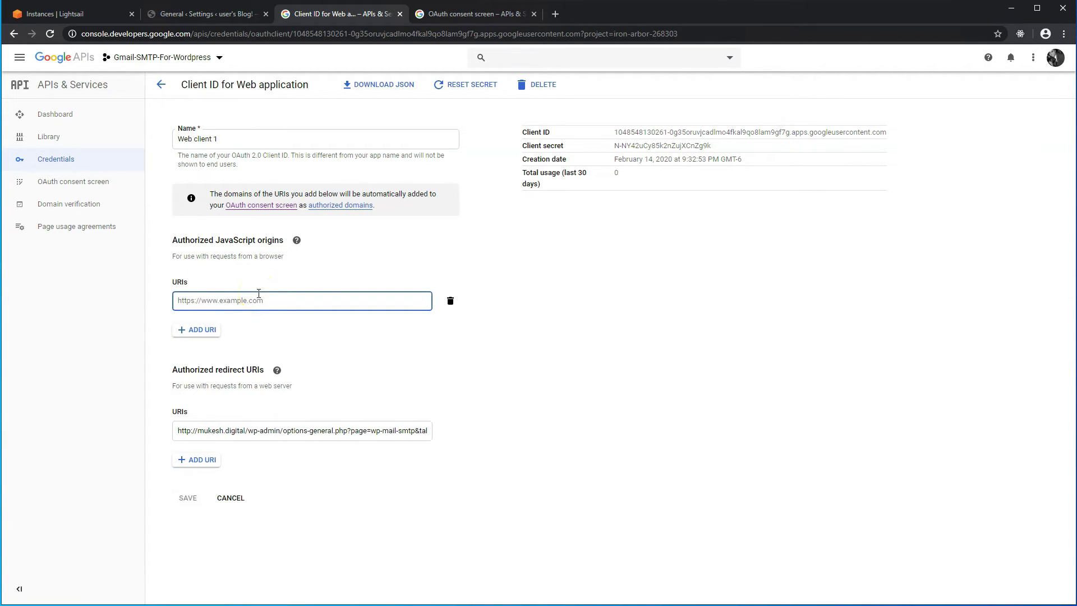
pyautogui.write('http://mukesh.digital')
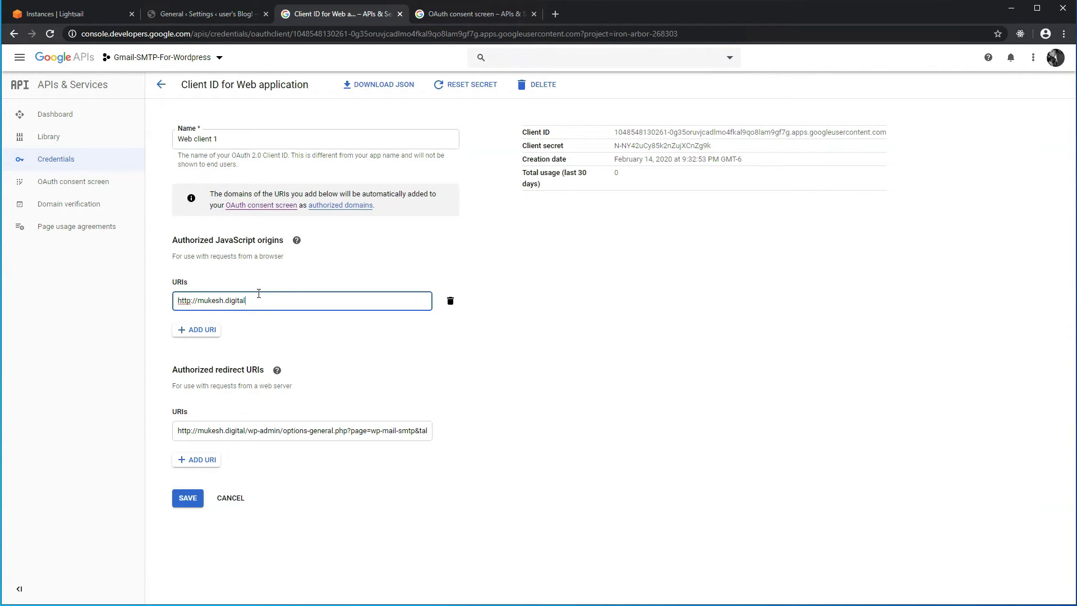
pyautogui.press('Tab')
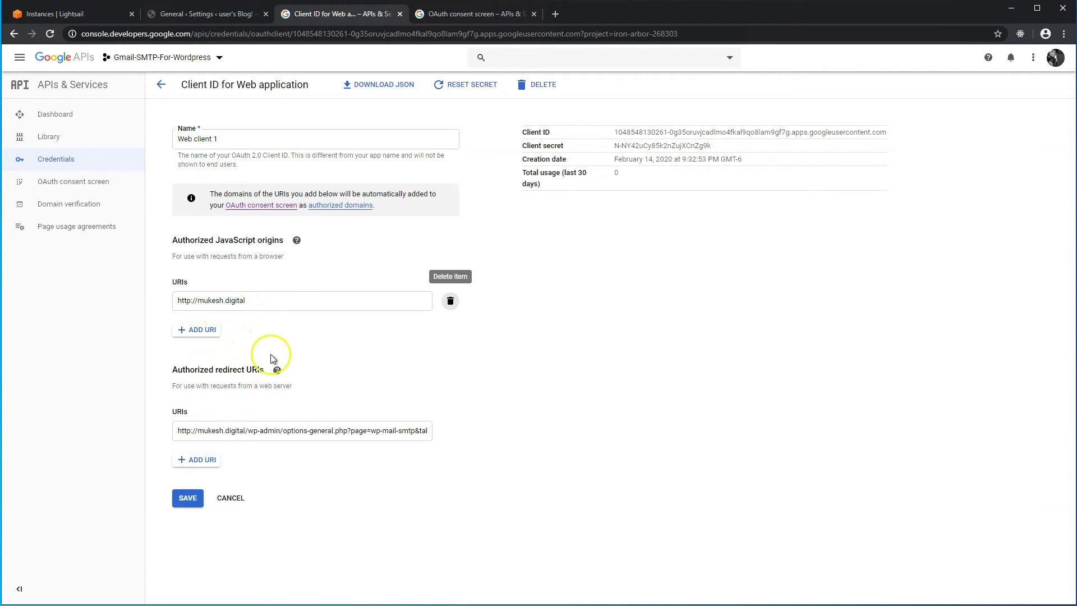
pyautogui.click(187, 497)
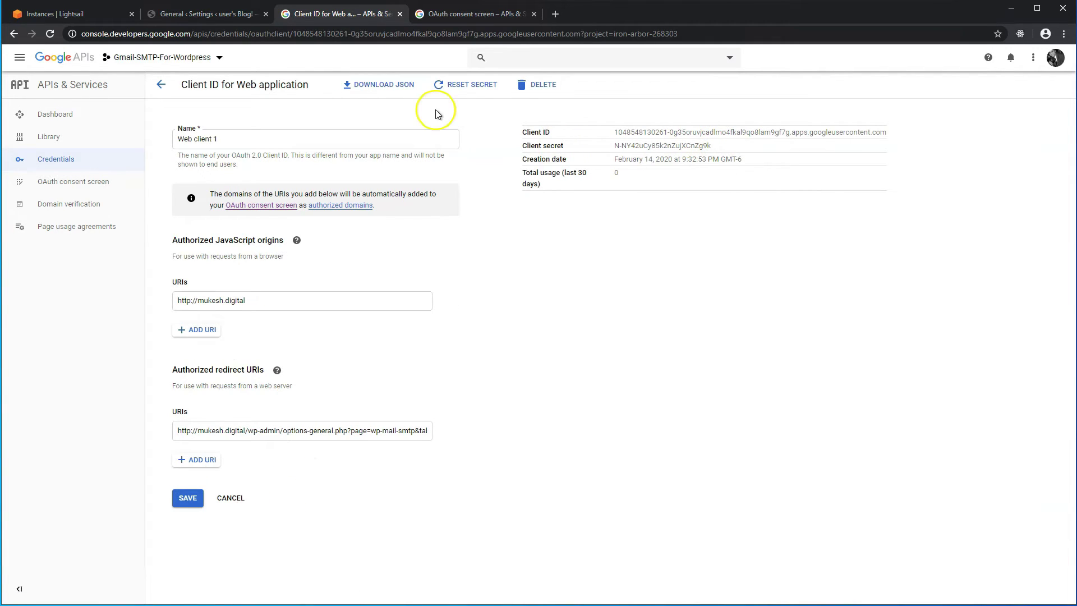
# - Authorize WP Mail SMTP with Google and allow the site Gmail access
pyautogui.click(198, 19)
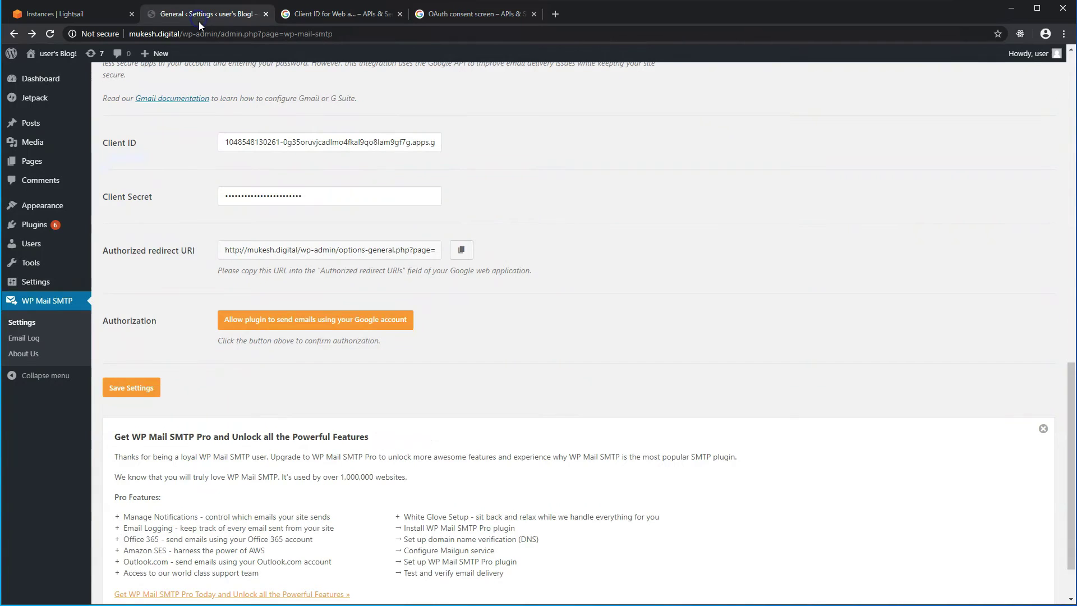
pyautogui.click(313, 323)
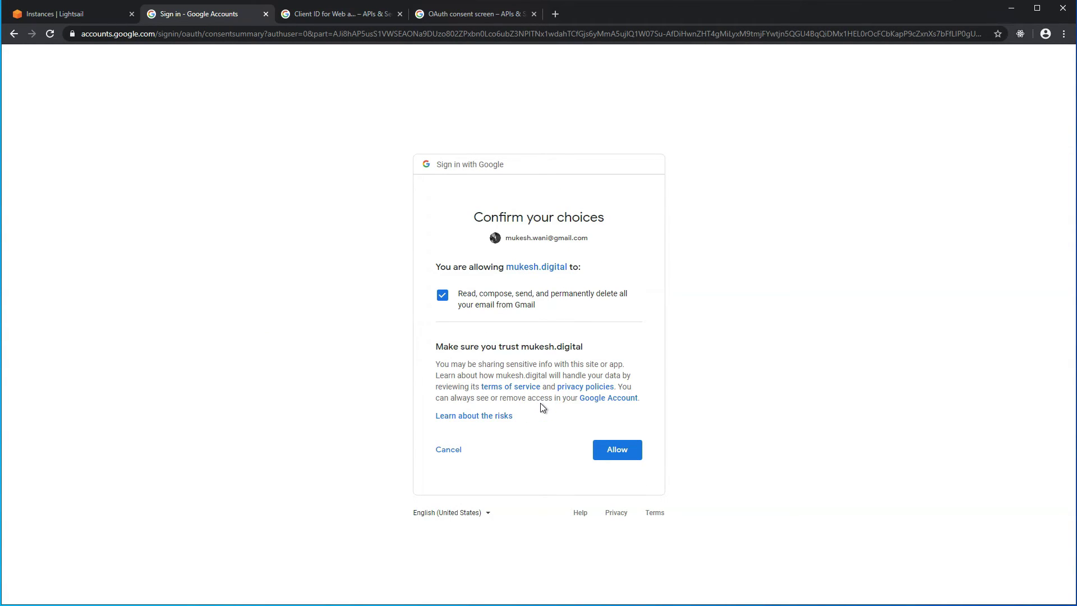
pyautogui.click(615, 452)
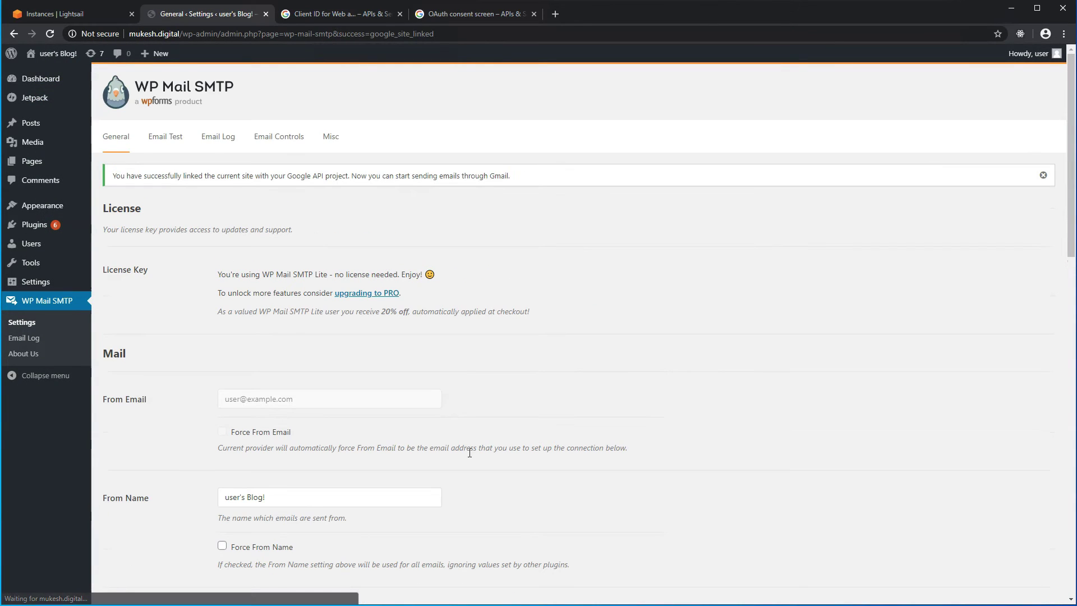
pyautogui.scroll(-12, 469, 452)
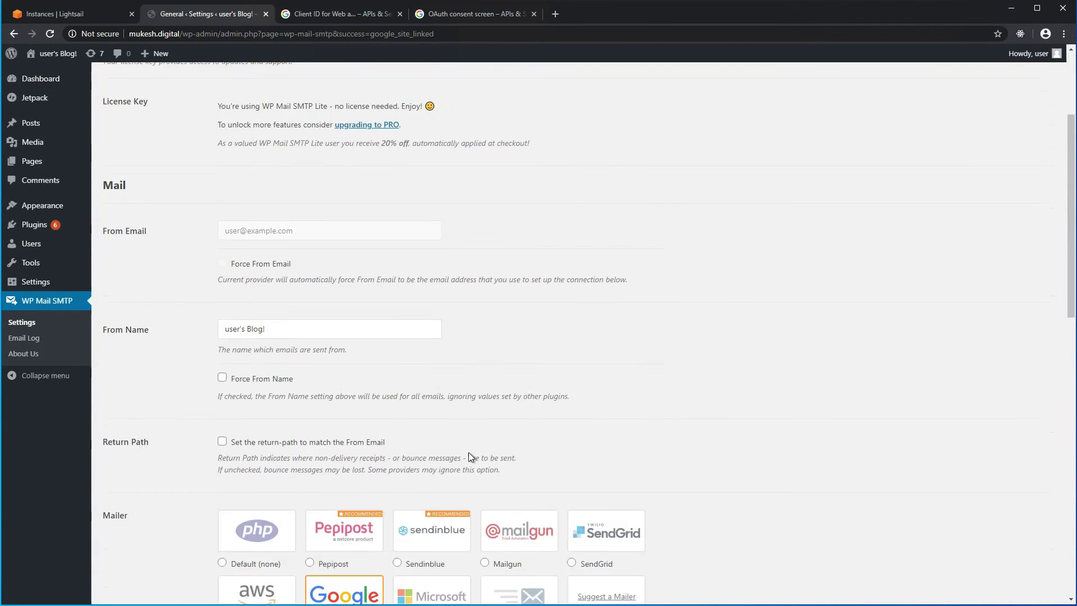
pyautogui.scroll(-1, 468, 451)
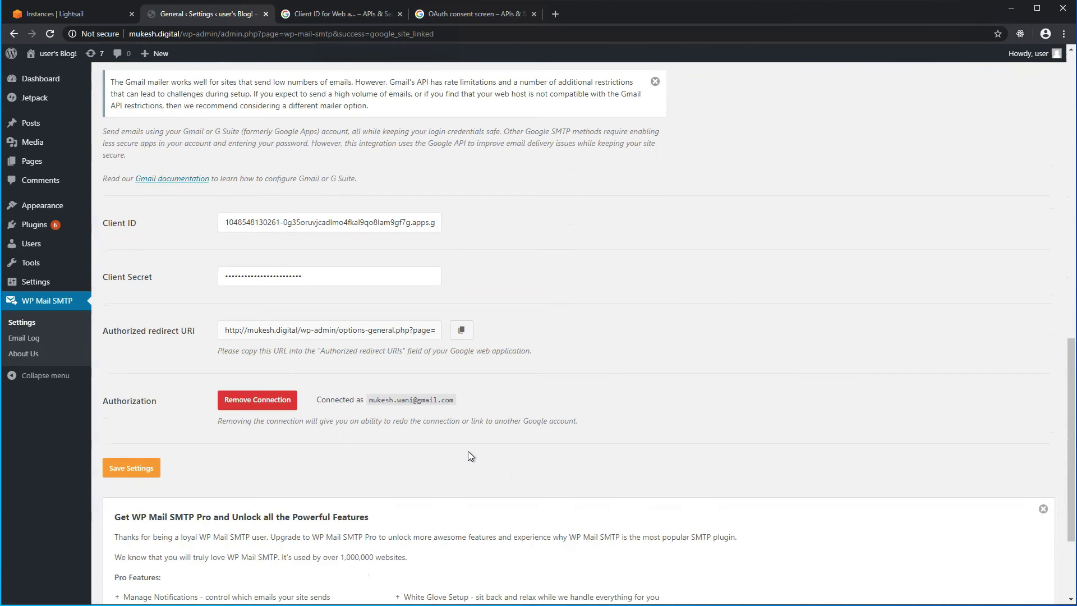
pyautogui.scroll(1, 468, 451)
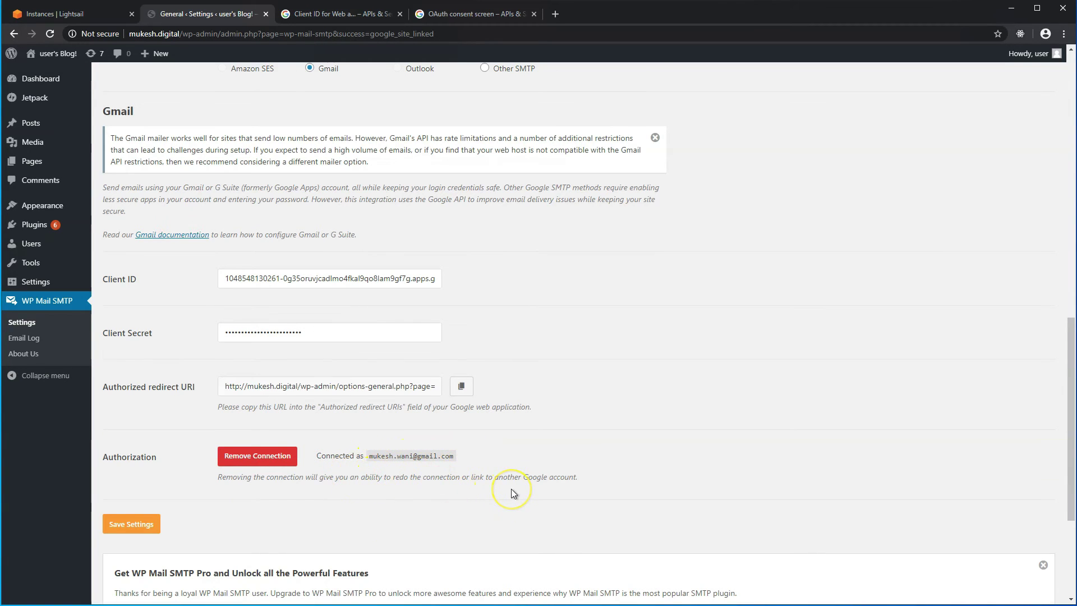
pyautogui.scroll(8, 510, 491)
pyautogui.scroll(5, 511, 489)
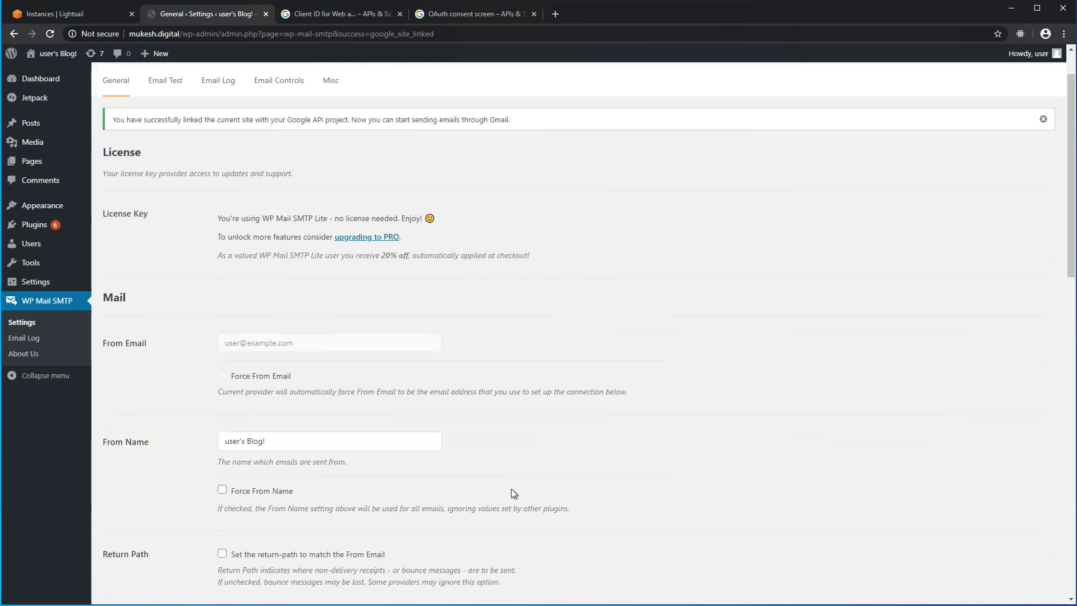
pyautogui.scroll(-2, 511, 488)
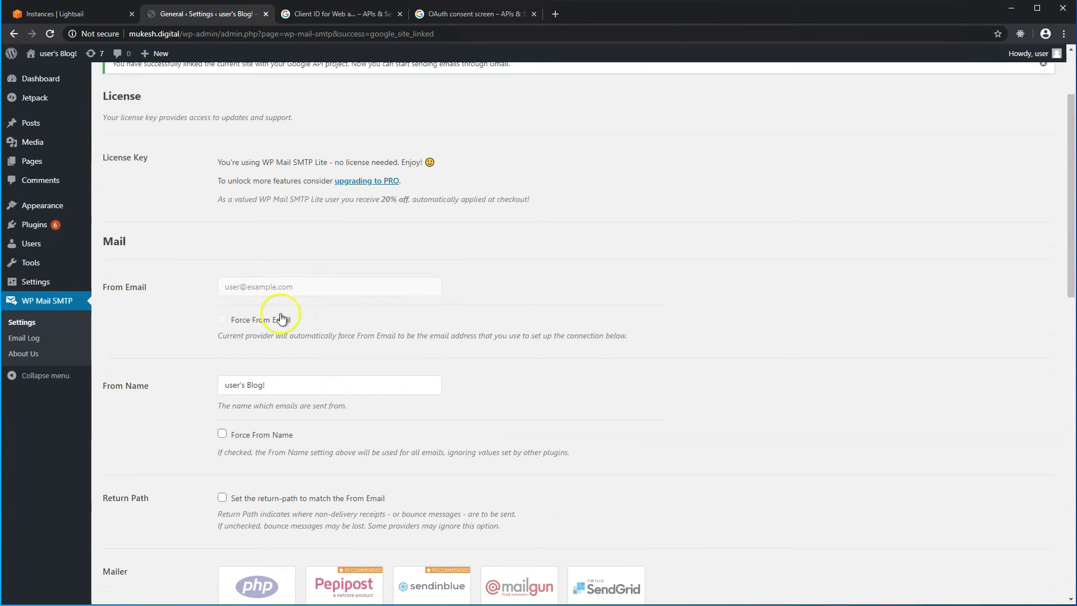
pyautogui.scroll(-11, 695, 497)
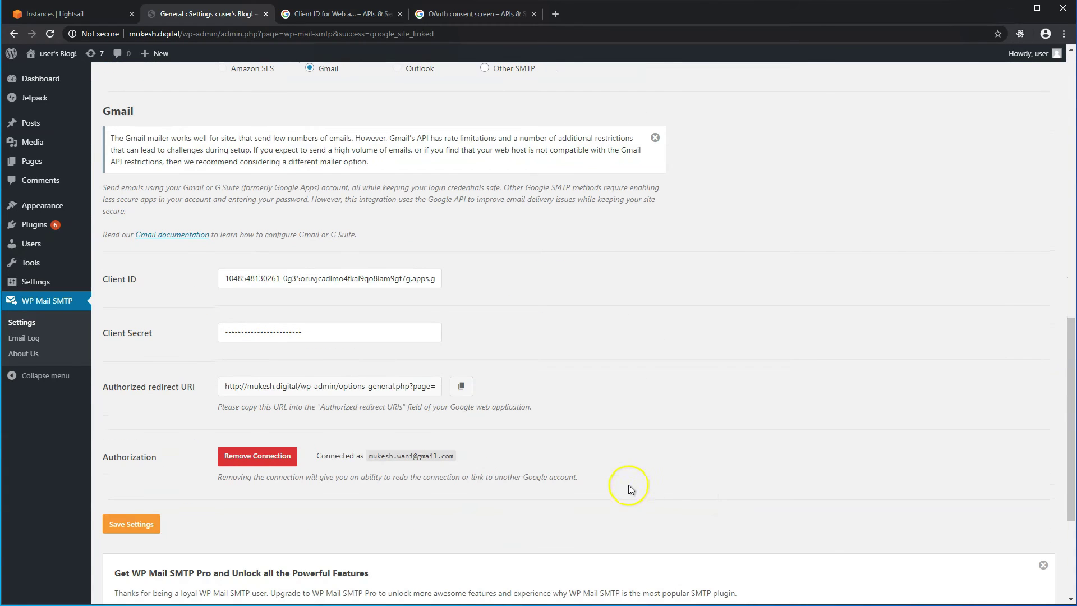
pyautogui.scroll(5, 576, 460)
pyautogui.scroll(4, 576, 460)
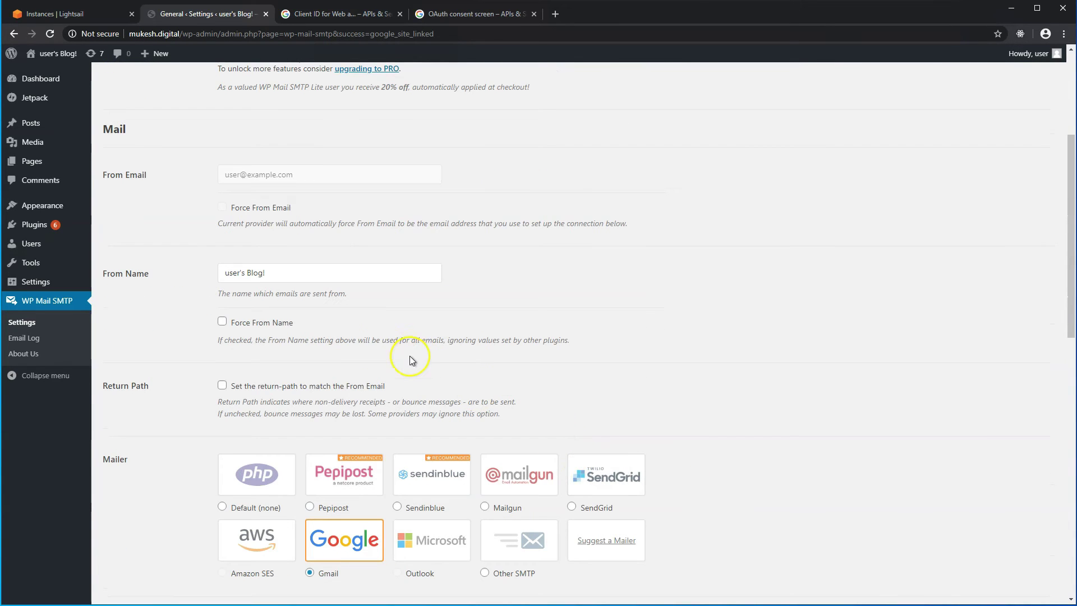
# - Force the sender's From Name, enable Return Path matching From Email, save, and open Email Test
pyautogui.click(222, 320)
pyautogui.moveTo(280, 275); pyautogui.dragTo(222, 271)
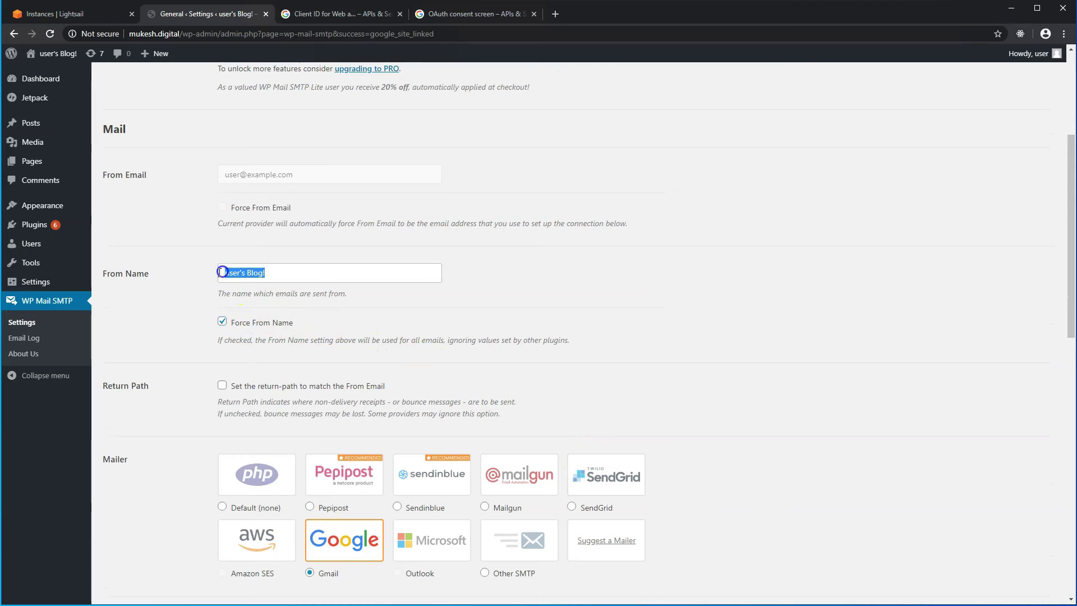
pyautogui.write('Mukesh Wani')
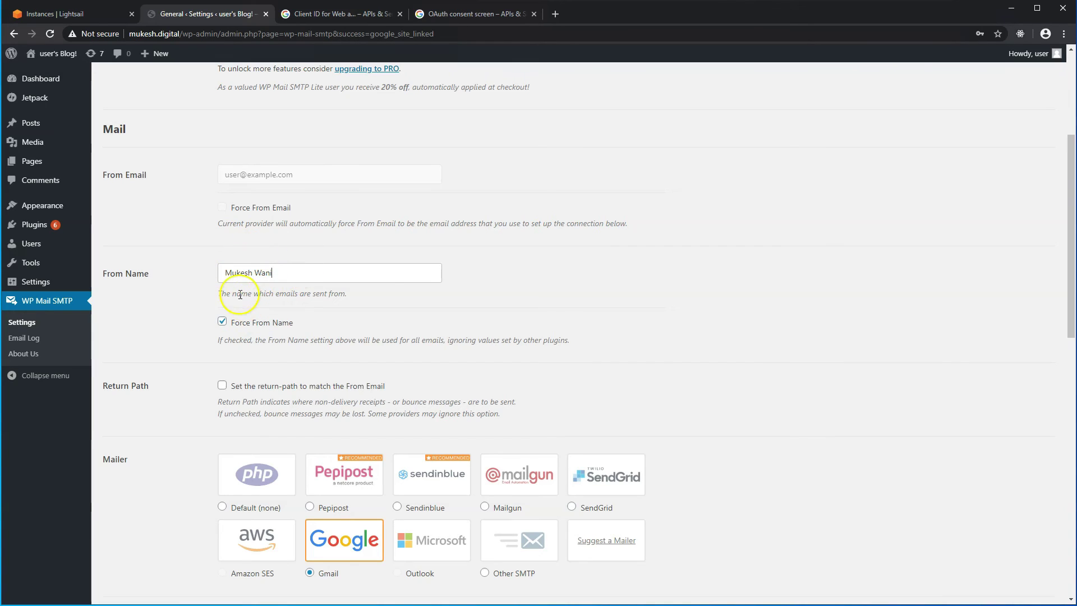
pyautogui.scroll(-2, 182, 378)
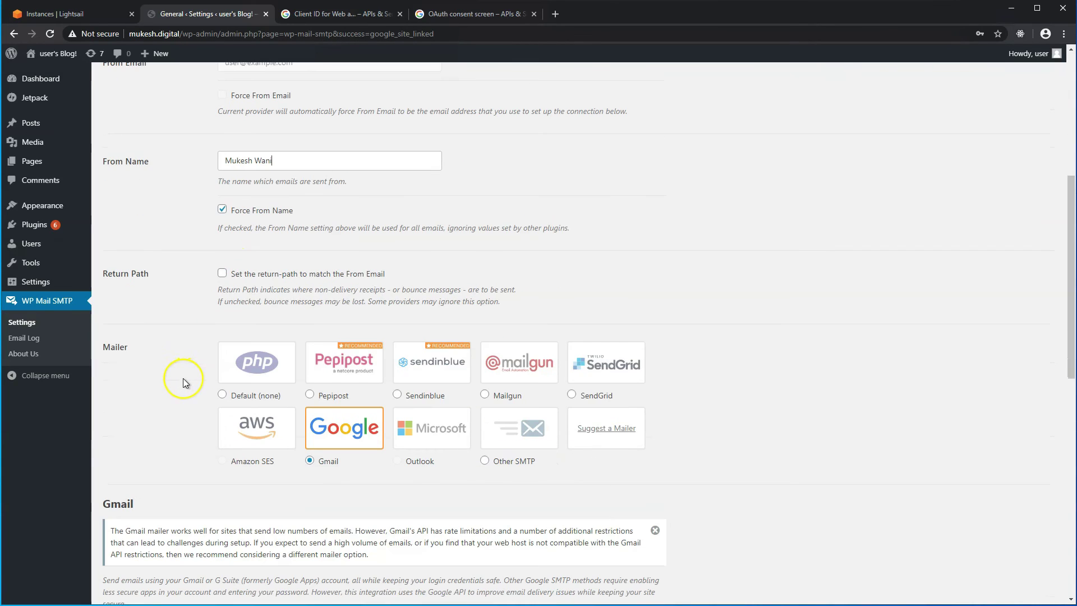
pyautogui.click(221, 274)
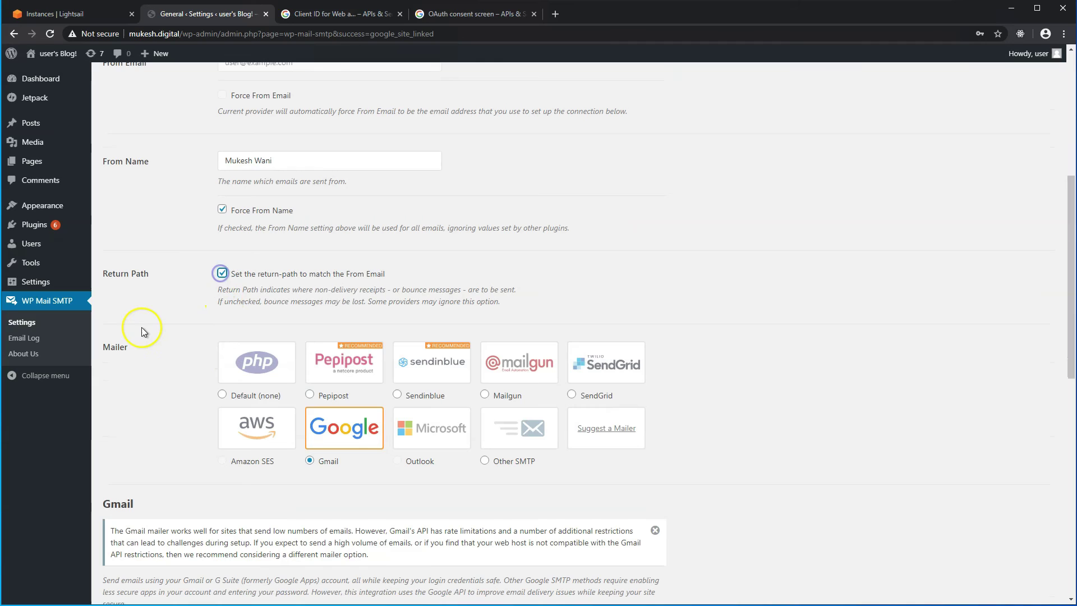
pyautogui.scroll(-9, 149, 359)
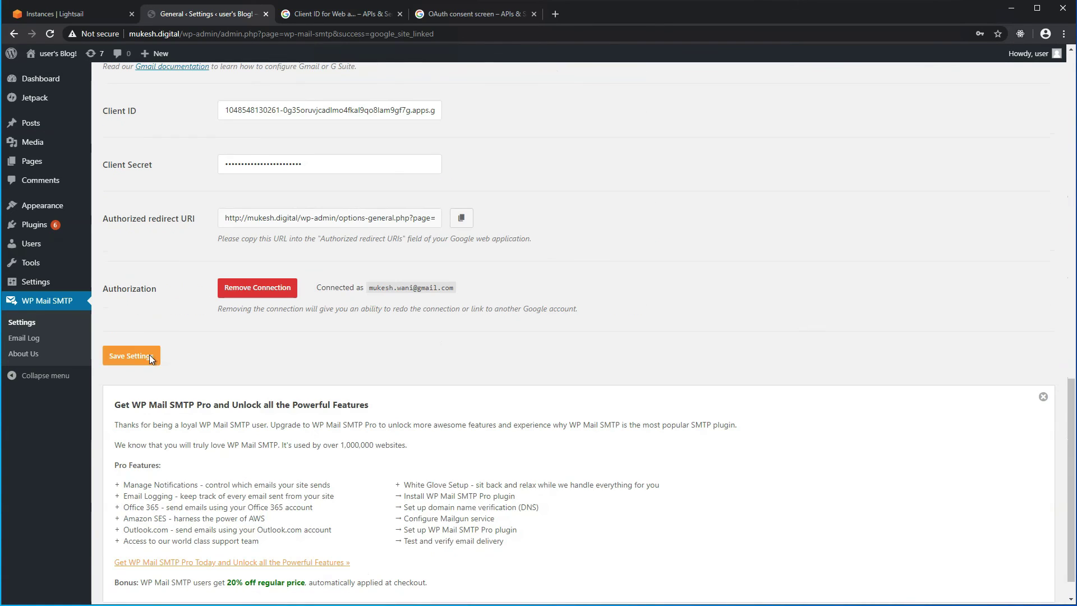
pyautogui.click(149, 354)
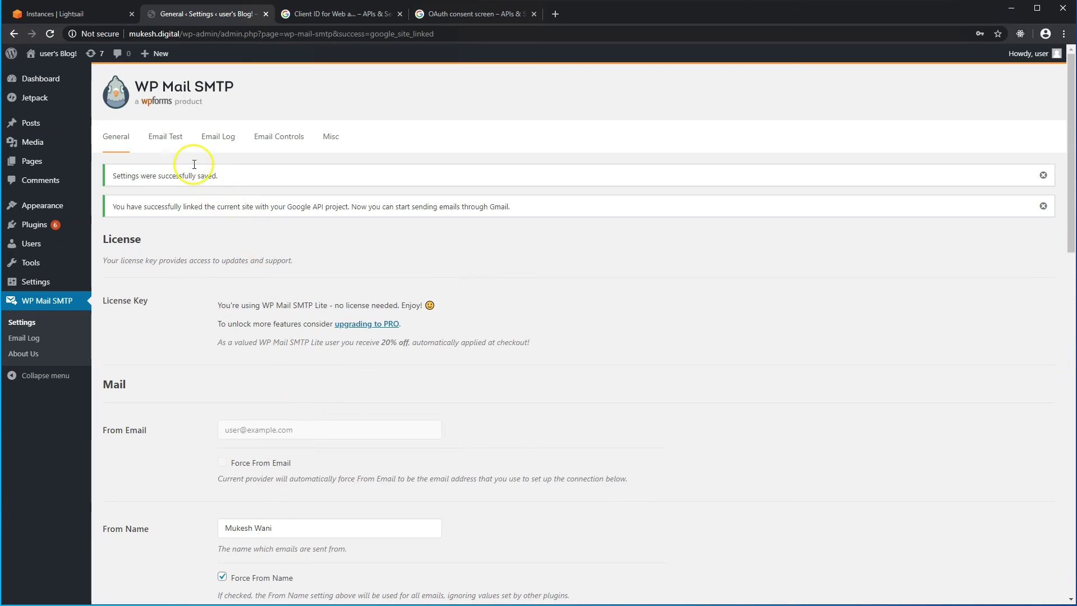
pyautogui.click(166, 137)
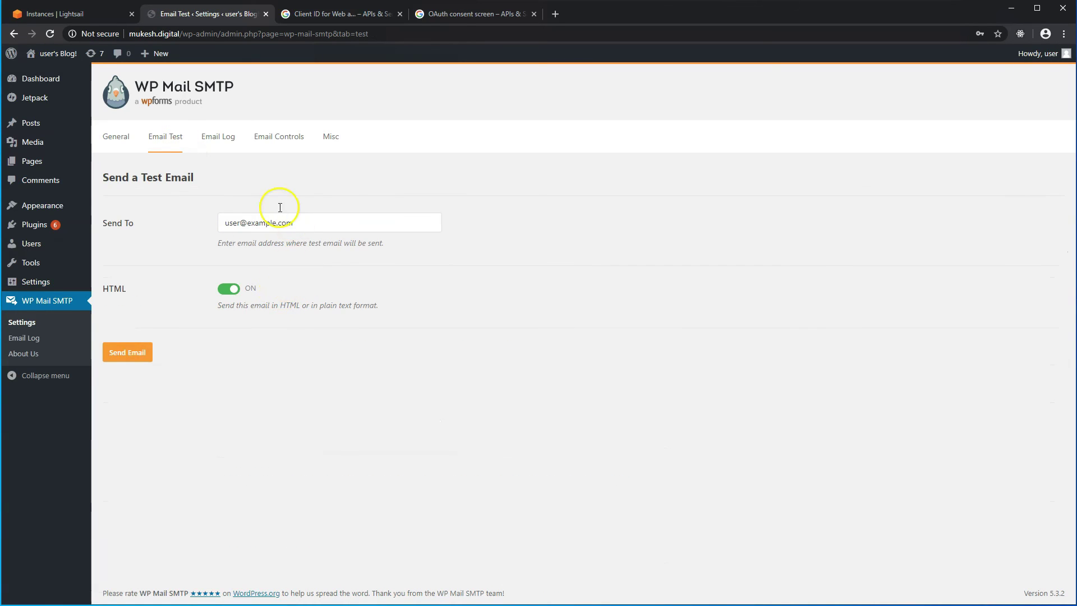